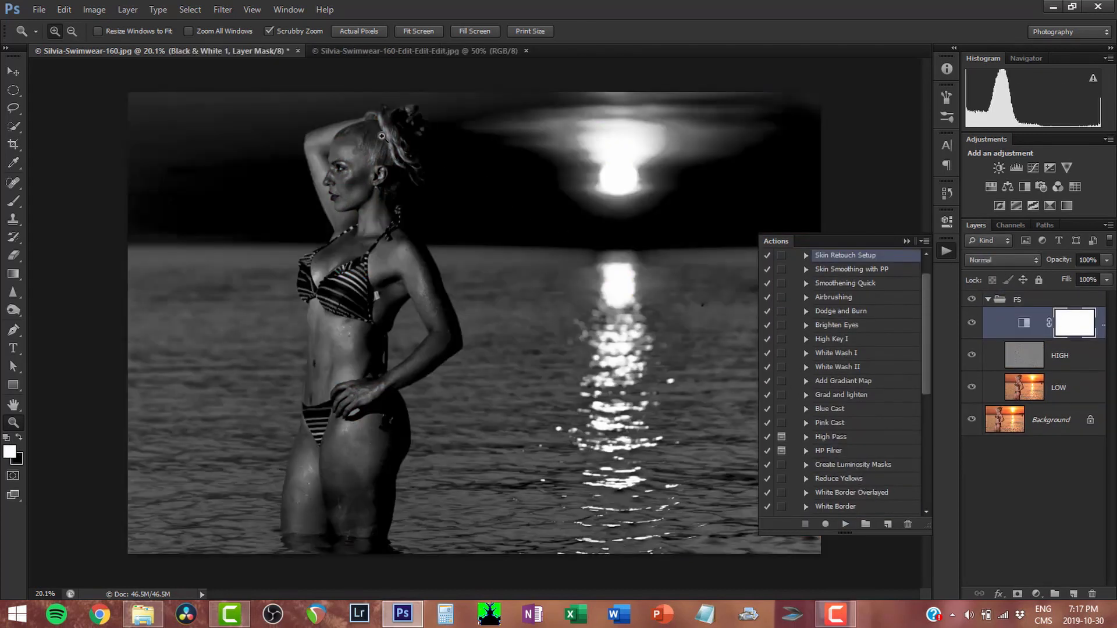
Adjust the Black & White layer to Reds -100, Yellows 111, Greens 45 and Magentas 123 to emphasise the skin blemishes.
left_click_drag(334, 151, 522, 314)
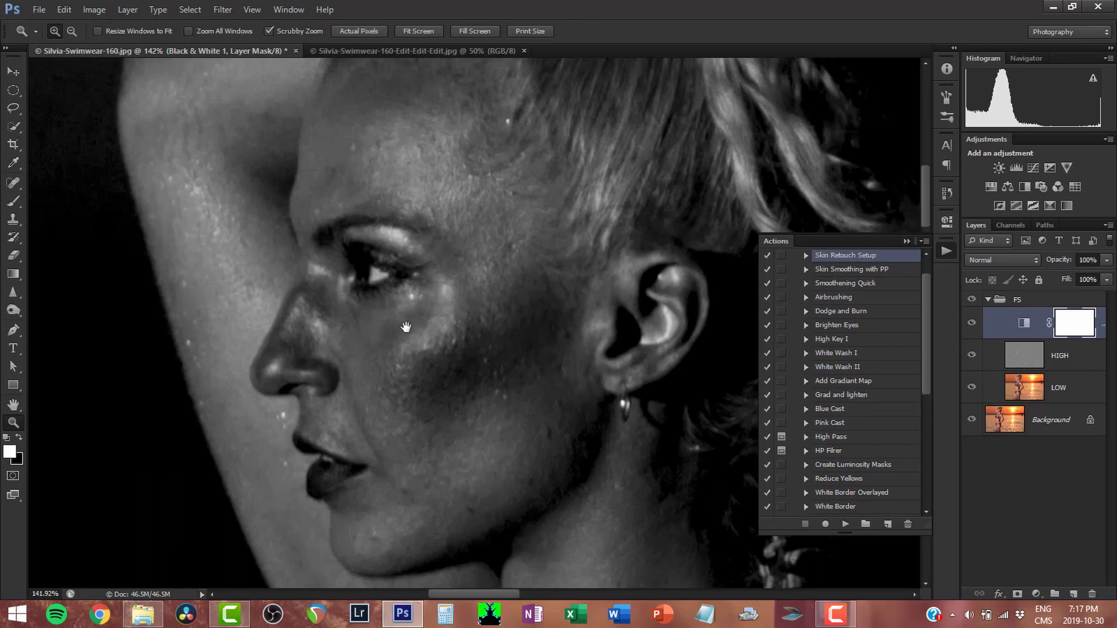
left_click_drag(406, 327, 545, 327)
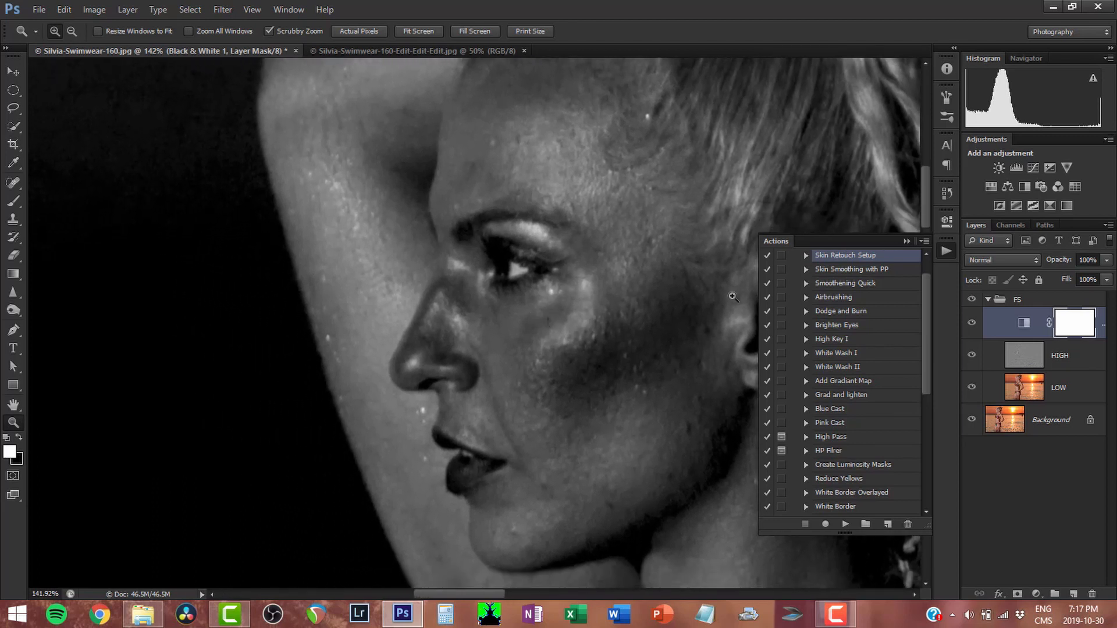
left_click(972, 324)
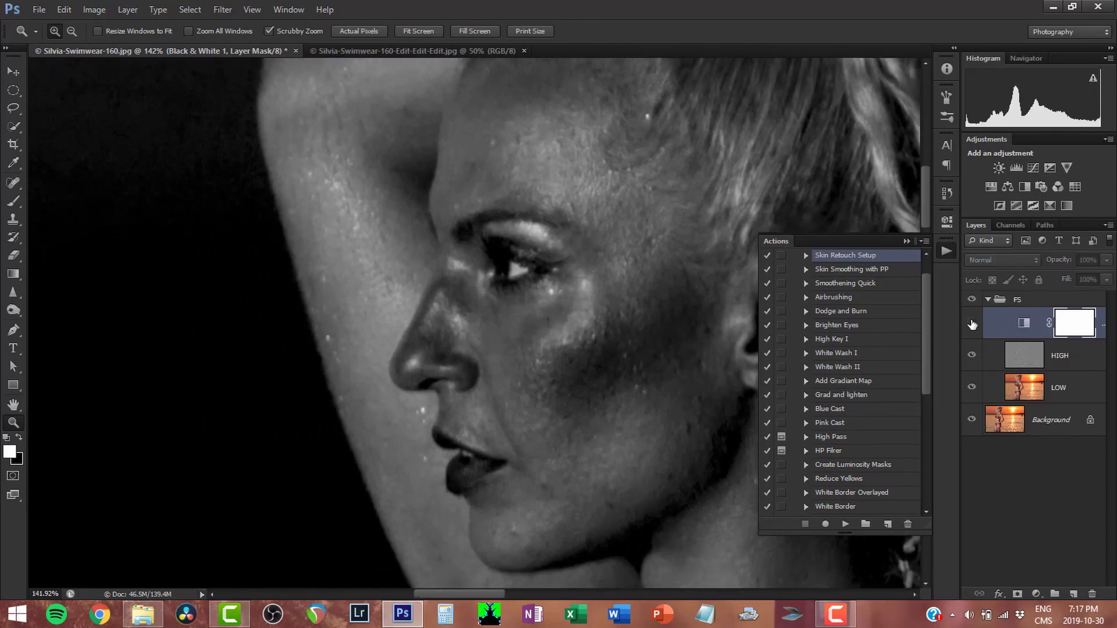
left_click(972, 324)
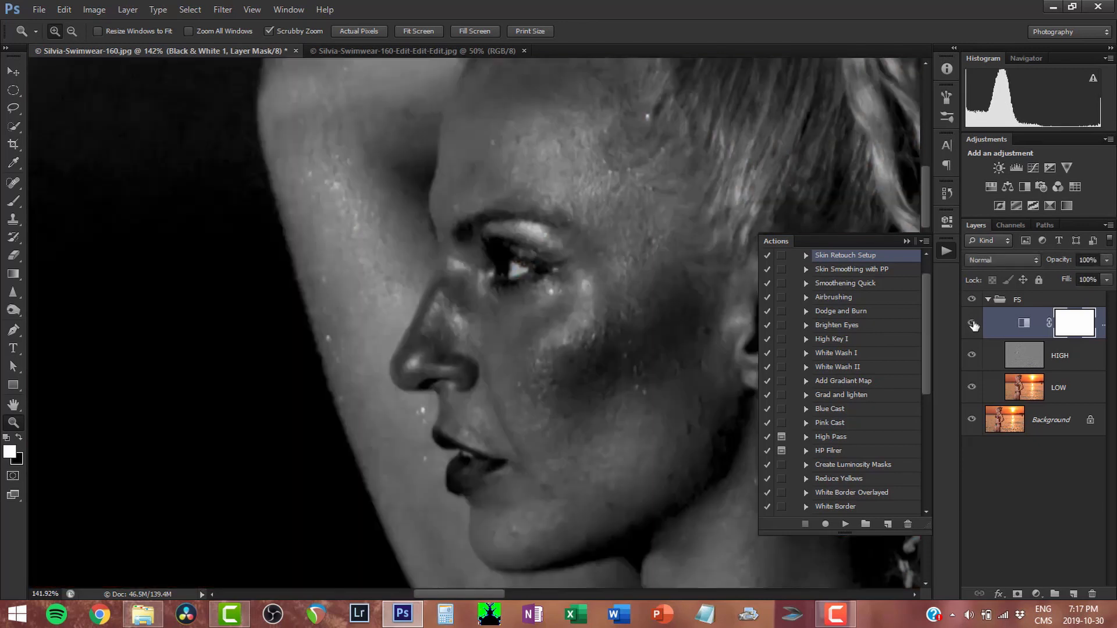
double_click(1019, 324)
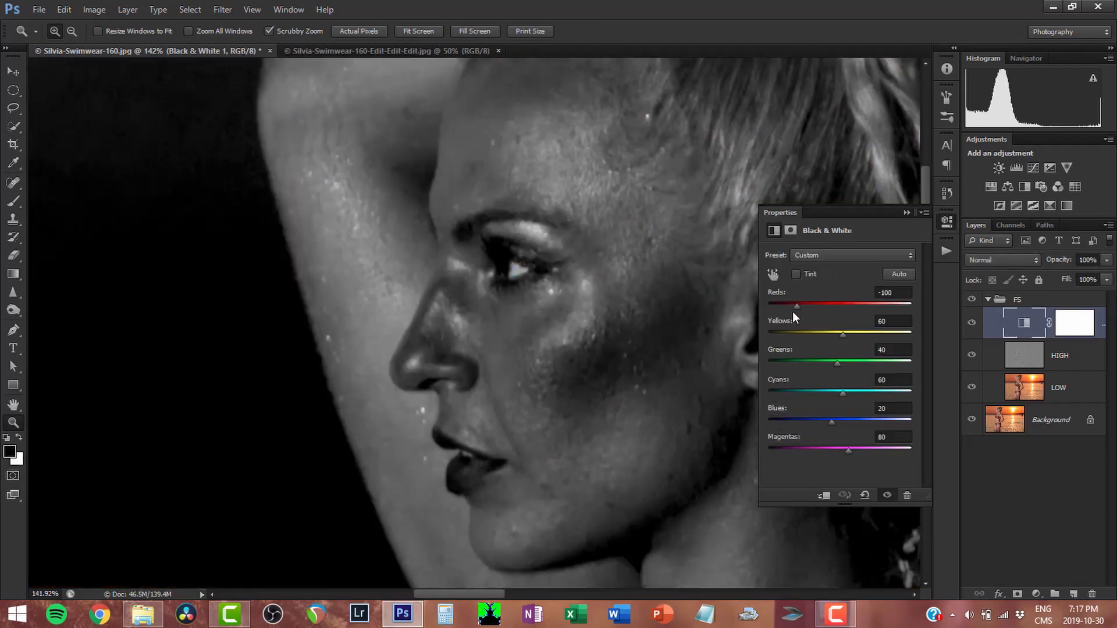
left_click_drag(799, 306, 797, 307)
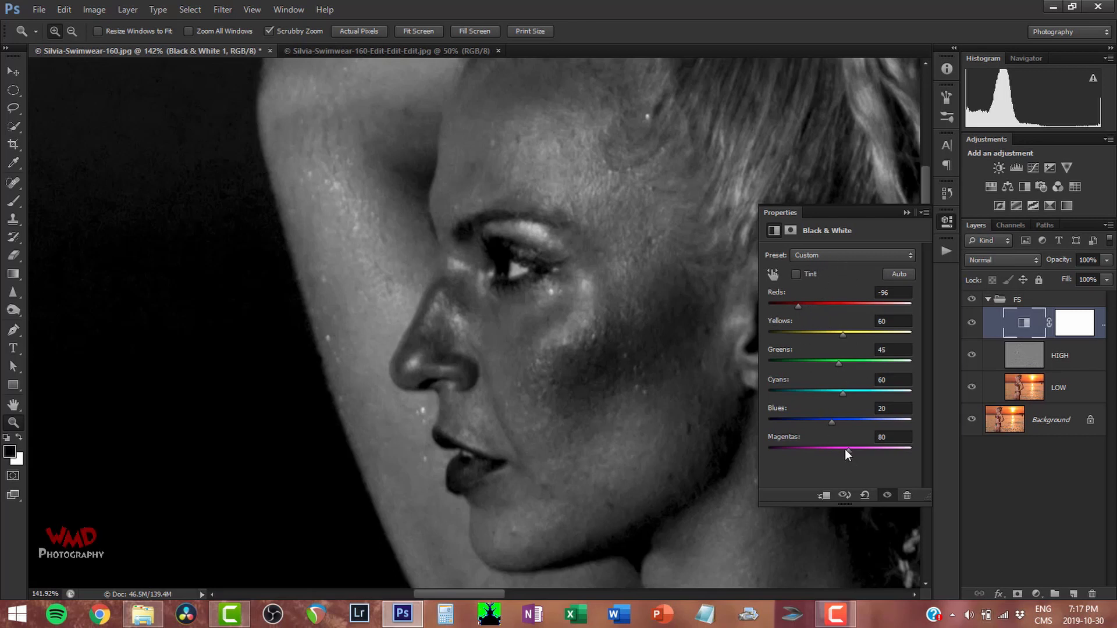
left_click_drag(847, 451, 867, 453)
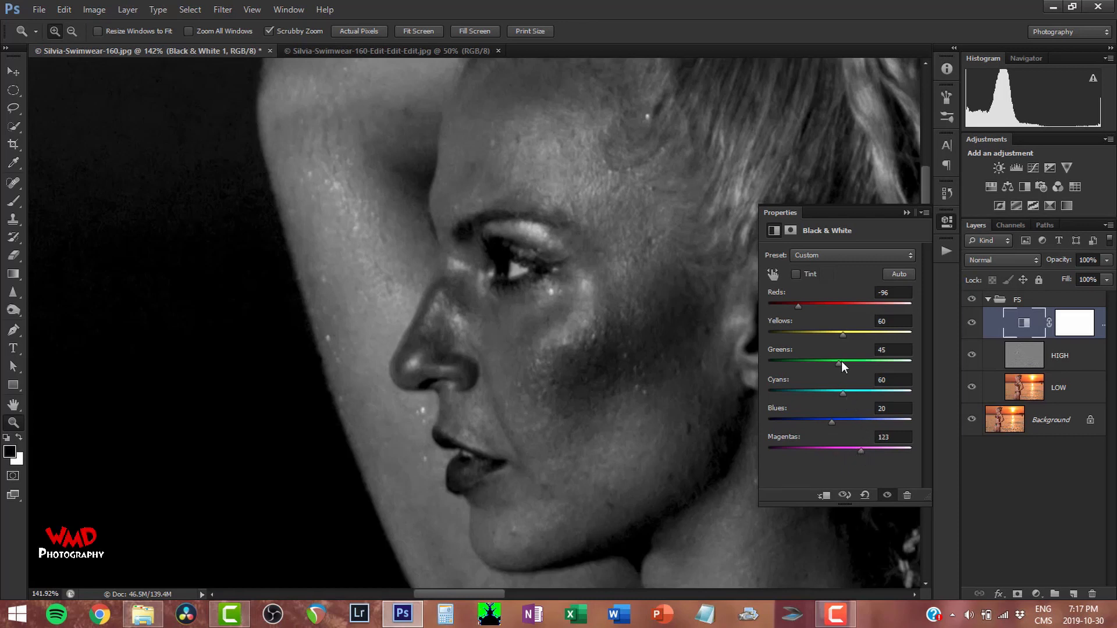
left_click_drag(845, 336, 858, 334)
left_click_drag(801, 305, 794, 305)
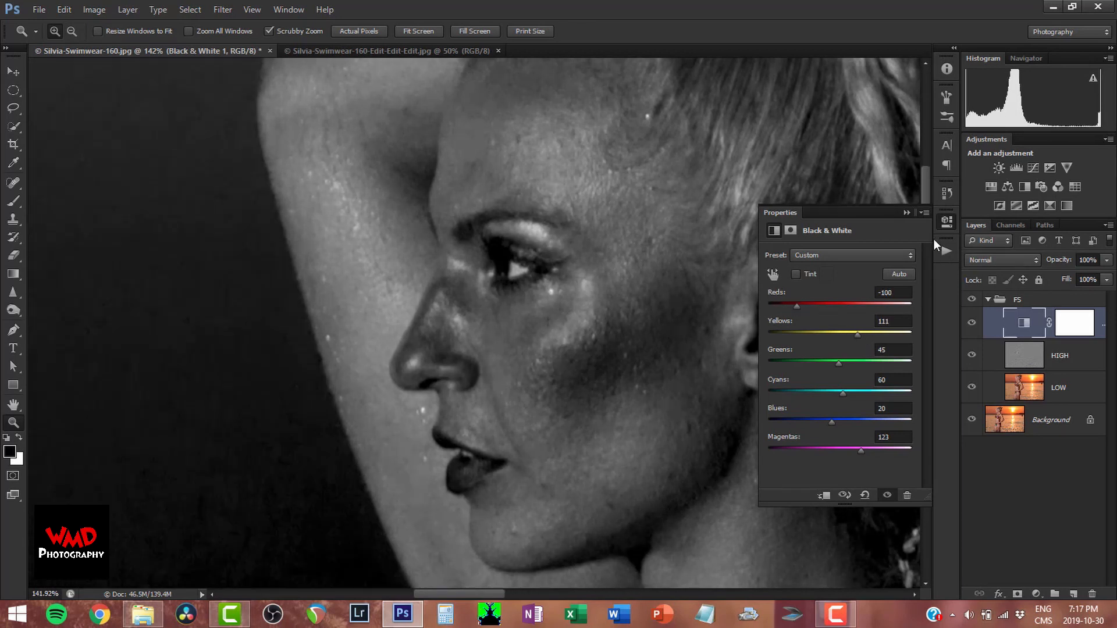
left_click(947, 220)
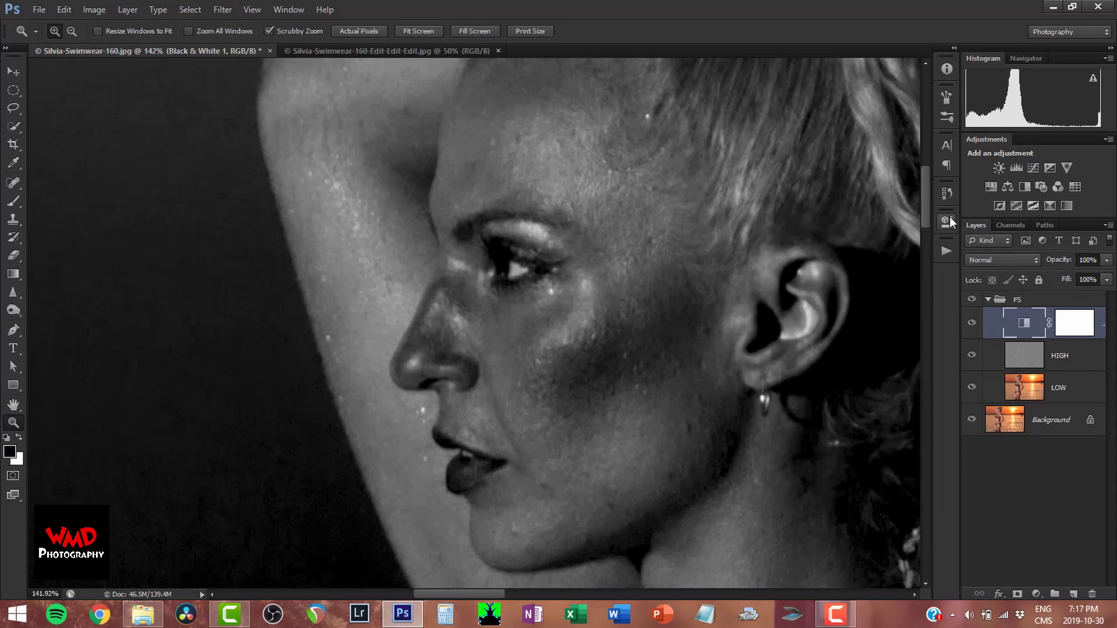
Set up the Clone Stamp on the HIGH layer with brush size 37, sampling only the current layer.
left_click(1022, 358)
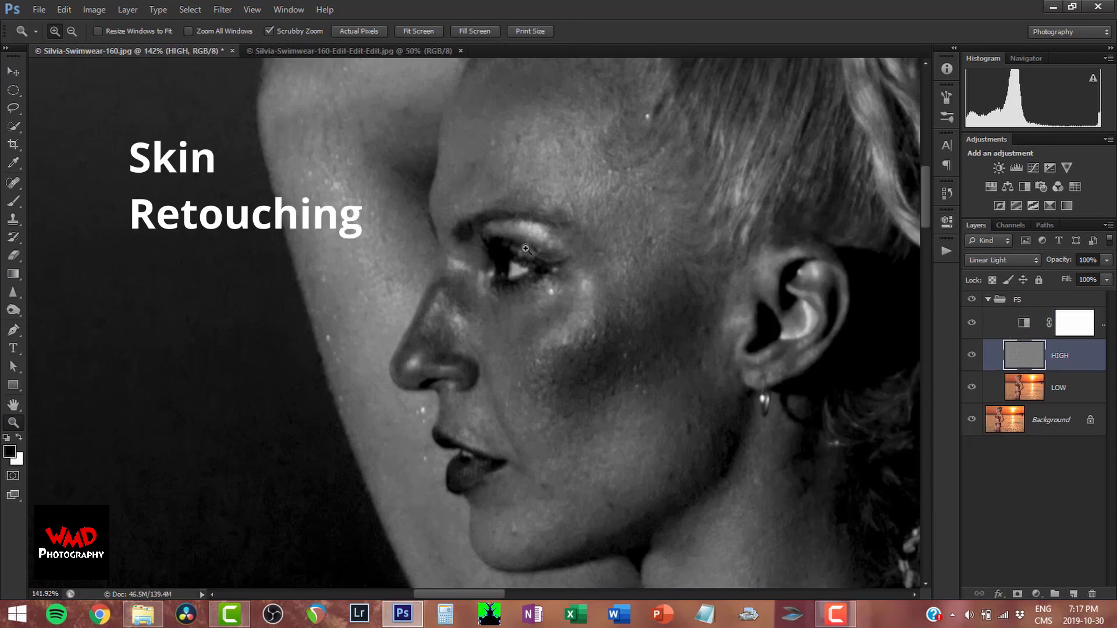
key("s")
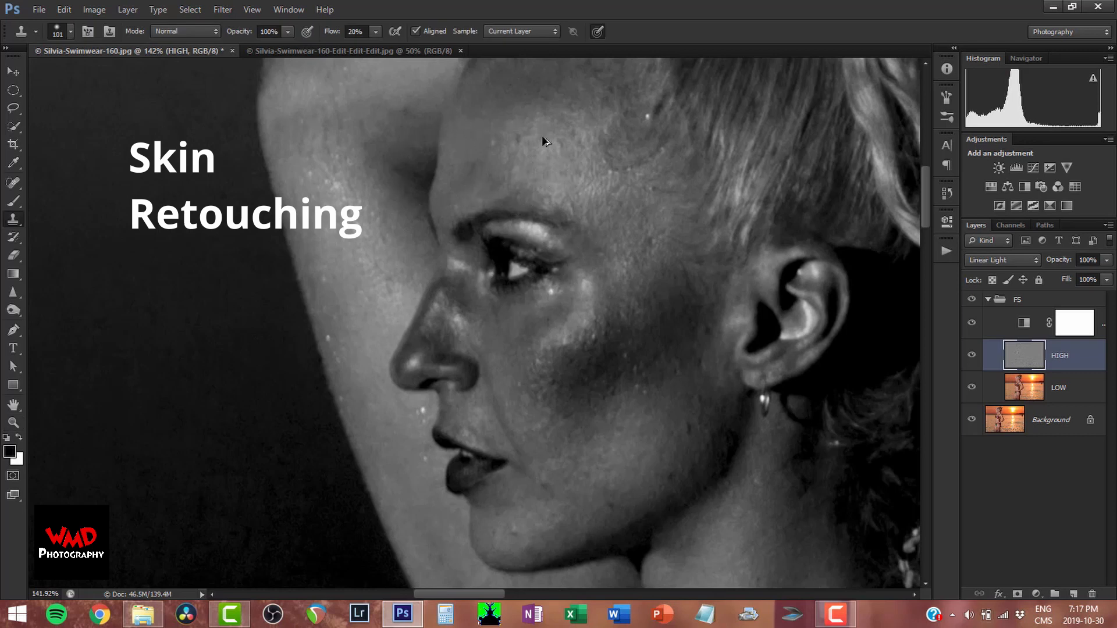
mouse_move(535, 130)
left_mouse_down()
mouse_move(503, 132)
mouse_move(521, 93)
mouse_move(511, 88)
left_mouse_up()
left_click(530, 31)
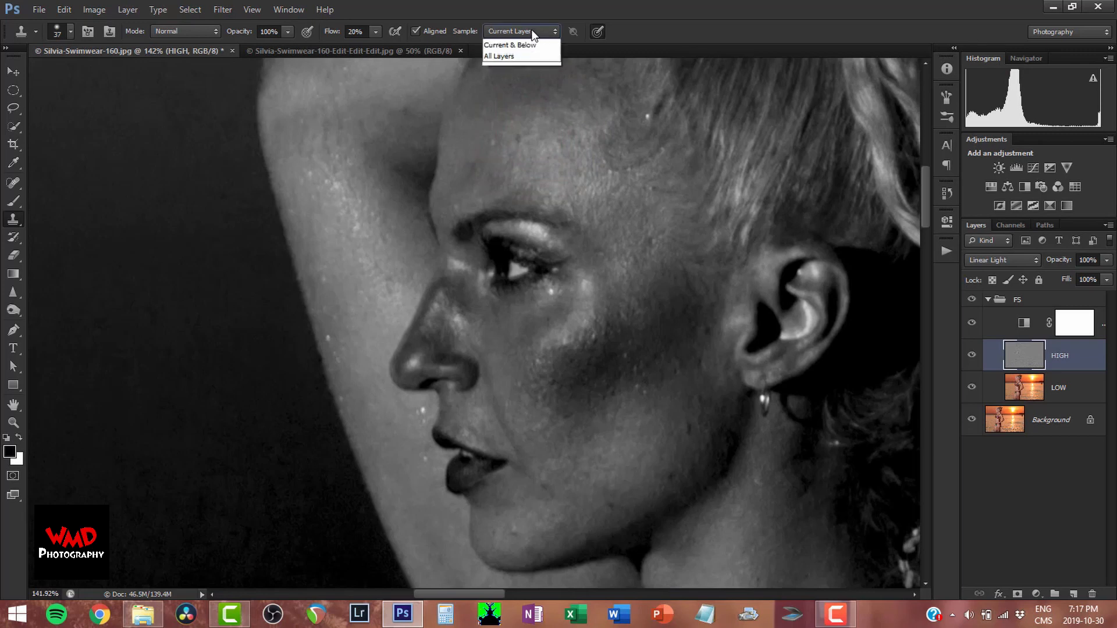
left_click(518, 46)
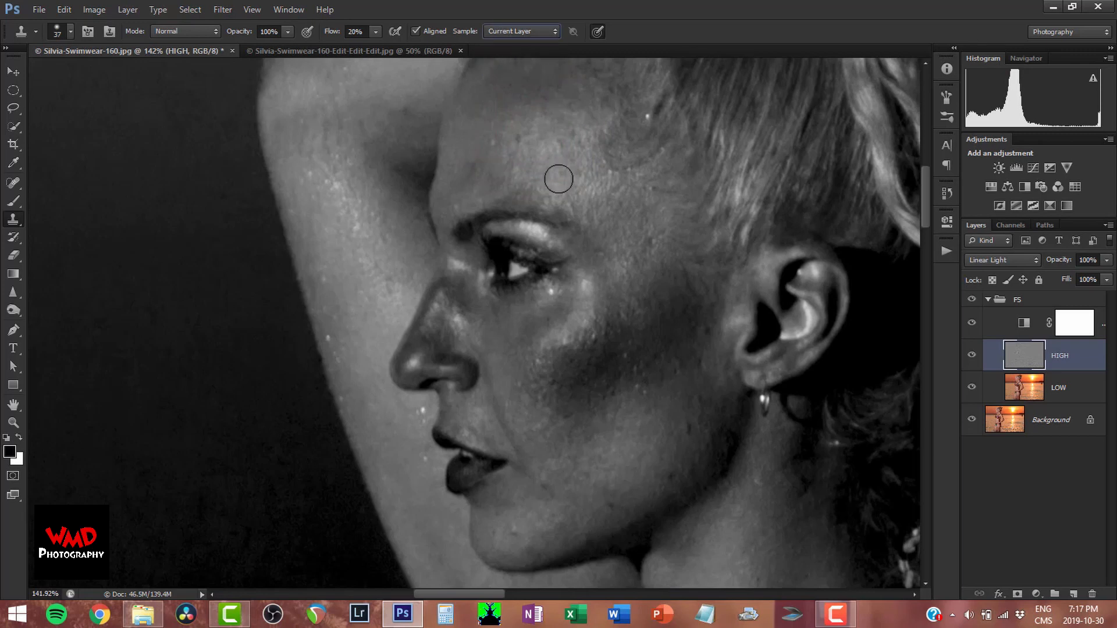
Clone clean skin texture over the blemishes on the forehead and on the cheek in front of the ear.
left_click_drag(611, 171, 607, 170)
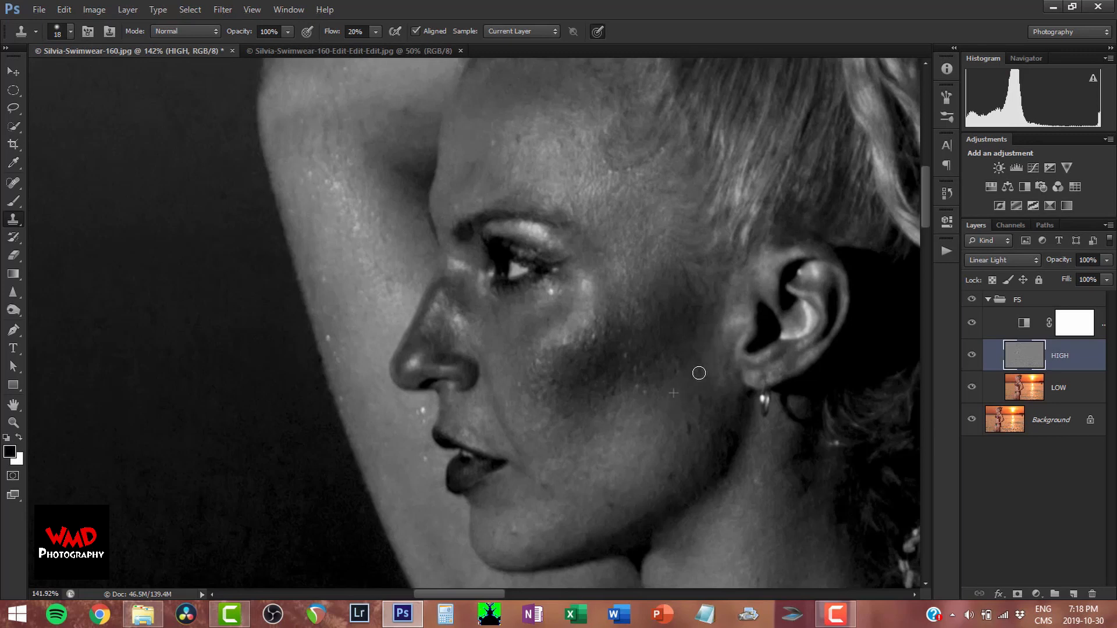
left_click(703, 357)
left_click_drag(674, 372, 641, 386)
mouse_move(636, 425)
left_mouse_down()
mouse_move(691, 430)
mouse_move(693, 414)
left_mouse_up()
left_click(655, 407, "alt")
Hide the Black & White adjustment layer and clone clean texture over the blemishes on the cheek in colour.
left_click(972, 325)
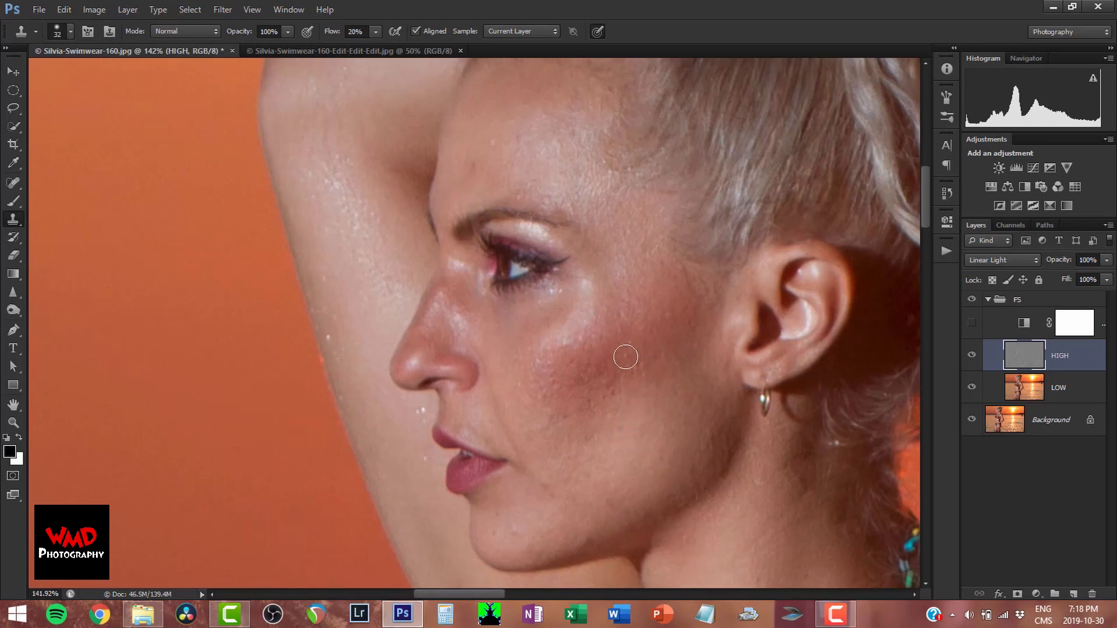
mouse_move(634, 332)
left_mouse_down()
mouse_move(646, 347)
mouse_move(631, 369)
mouse_move(644, 363)
left_mouse_up()
left_click_drag(626, 321, 619, 331)
left_click(576, 371)
left_click(592, 393, "alt")
Clone smoother texture onto the forehead on the HIGH layer and undo the last dab near the temple.
mouse_move(573, 177)
left_mouse_down()
mouse_move(553, 141)
mouse_move(562, 152)
left_mouse_up()
left_click(573, 158, "alt")
left_click(597, 207)
key("ctrl+z")
Sample clean skin and clone it over the uneven texture between the temple and the upper cheek.
left_click(664, 306, "alt")
mouse_move(687, 275)
left_mouse_down()
mouse_move(708, 278)
mouse_move(687, 311)
mouse_move(694, 290)
mouse_move(712, 297)
mouse_move(646, 362)
left_mouse_up()
left_click(645, 320, "alt")
left_click(665, 324, "alt")
mouse_move(604, 301)
left_mouse_down()
mouse_move(593, 318)
mouse_move(623, 307)
mouse_move(611, 322)
left_mouse_up()
Clone clean skin texture over the spots along the jawline, chin and lower cheek.
left_click(633, 476, "alt")
left_click_drag(610, 498, 644, 483)
left_click_drag(632, 445, 596, 344)
left_click(585, 356, "alt")
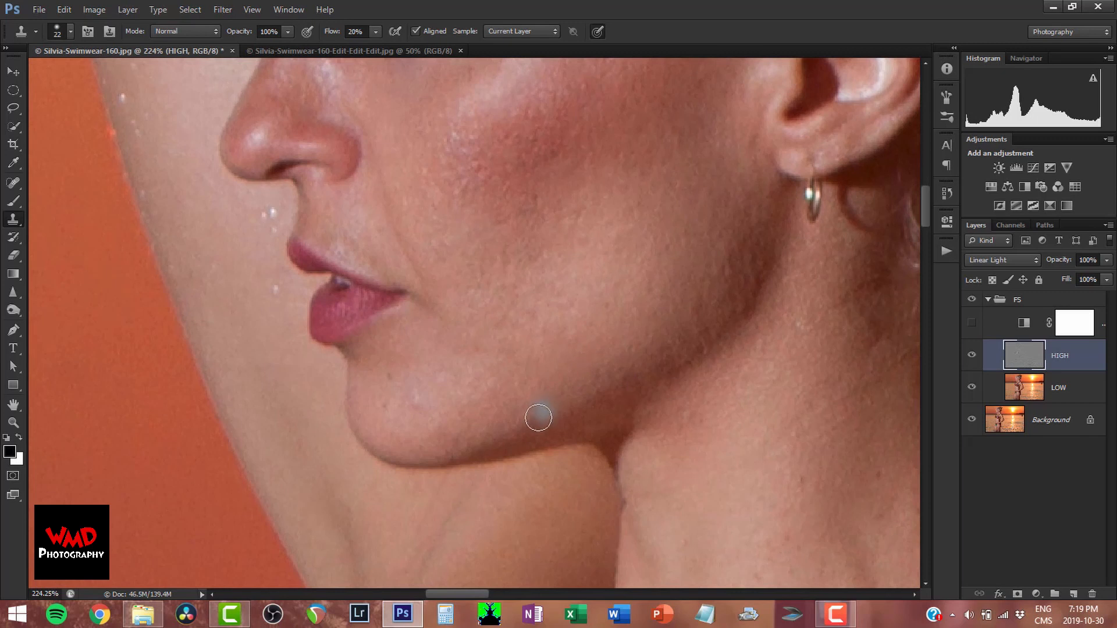
left_click_drag(538, 417, 530, 412)
left_click(596, 367, "alt")
left_click_drag(598, 369, 596, 371)
left_click_drag(644, 331, 628, 339)
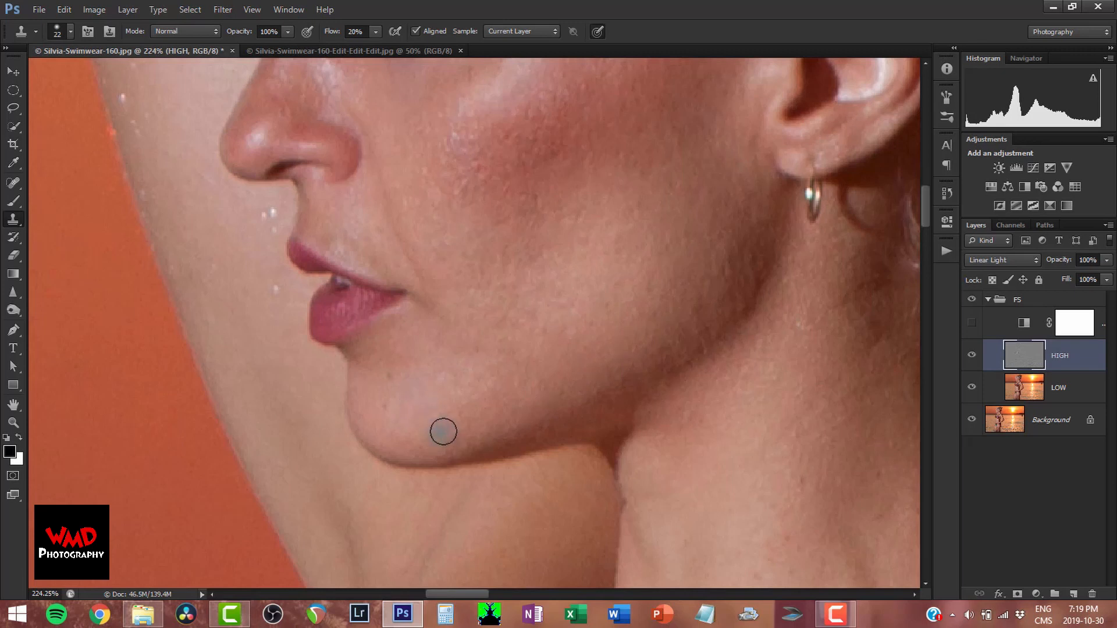
mouse_move(382, 399)
left_mouse_down()
mouse_move(387, 383)
mouse_move(381, 398)
mouse_move(407, 413)
left_mouse_up()
mouse_move(566, 309)
left_mouse_down()
mouse_move(514, 392)
mouse_move(500, 350)
left_mouse_up()
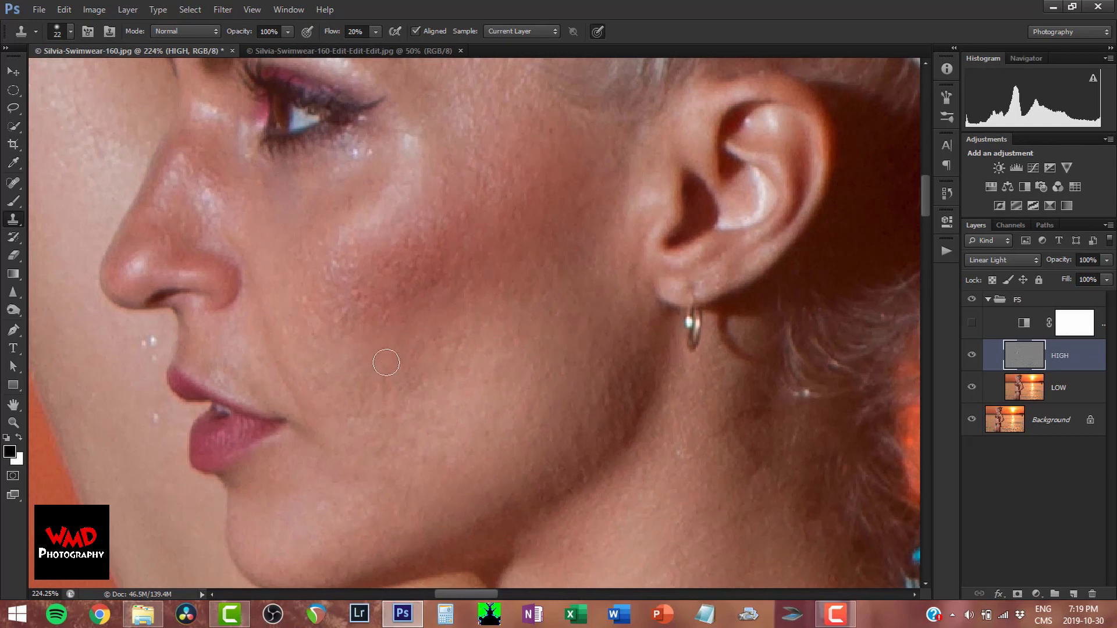
Check the skin briefly with the Black & White layer shown, and clone over the rough texture on the blushed cheek.
left_click(971, 323)
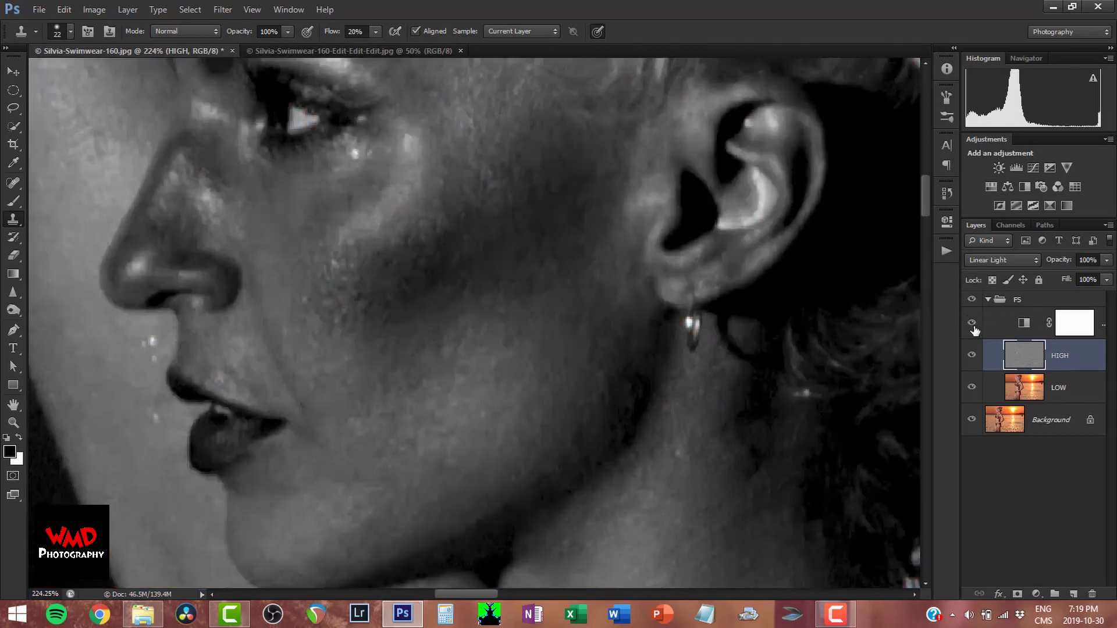
left_click(971, 323)
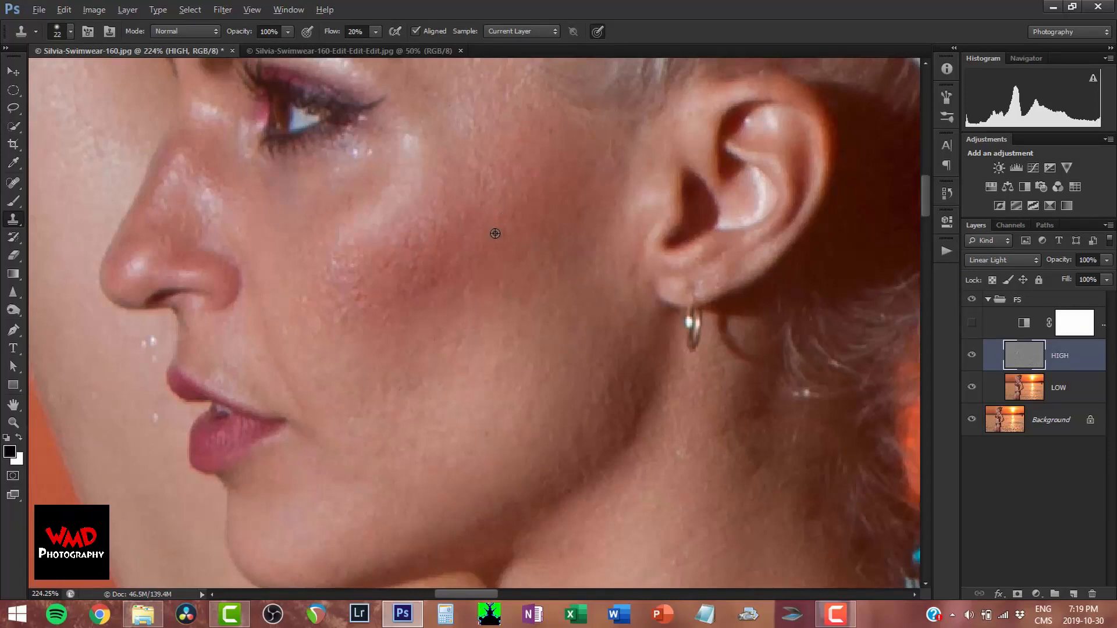
left_click(462, 223, "alt")
mouse_move(433, 232)
left_mouse_down()
mouse_move(452, 249)
mouse_move(389, 256)
mouse_move(397, 268)
mouse_move(368, 277)
mouse_move(344, 305)
mouse_move(361, 306)
mouse_move(353, 315)
mouse_move(392, 306)
left_mouse_up()
Lasso the shiny area running from the forehead down past the temple, with the LOW layer active.
key("space")
left_click_drag(480, 405, 518, 522)
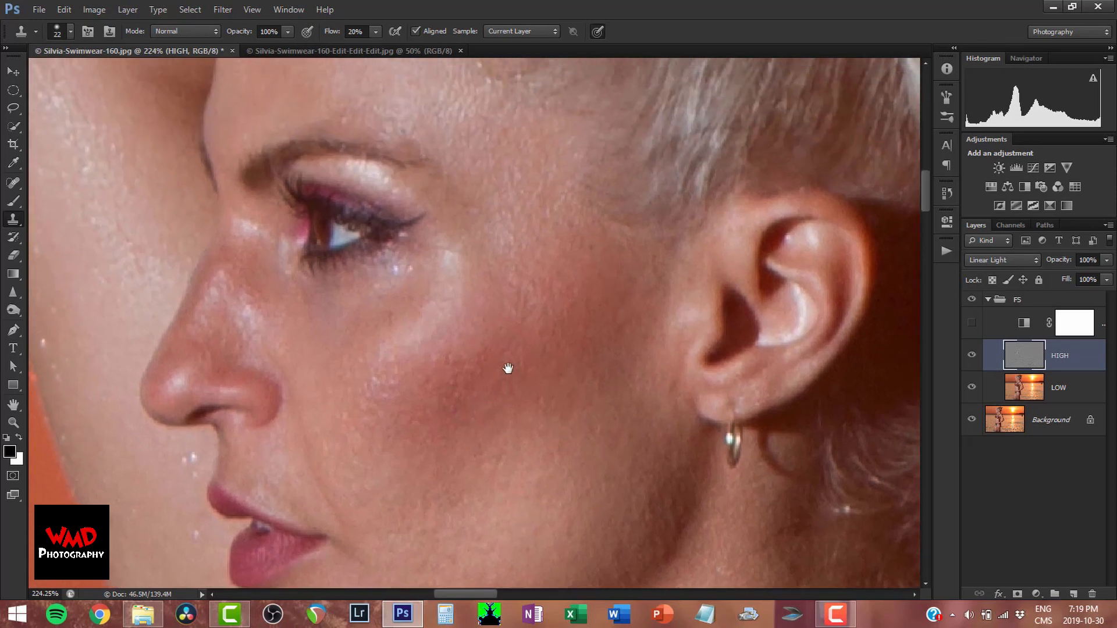
left_click_drag(493, 343, 510, 453)
left_click_drag(499, 367, 500, 421)
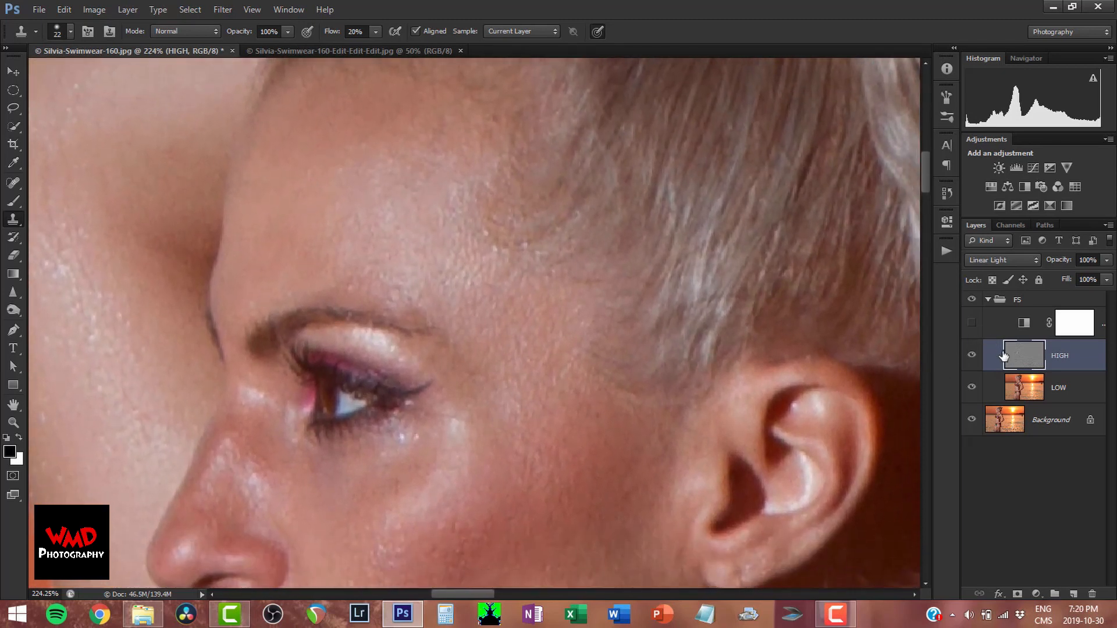
left_click(1025, 384)
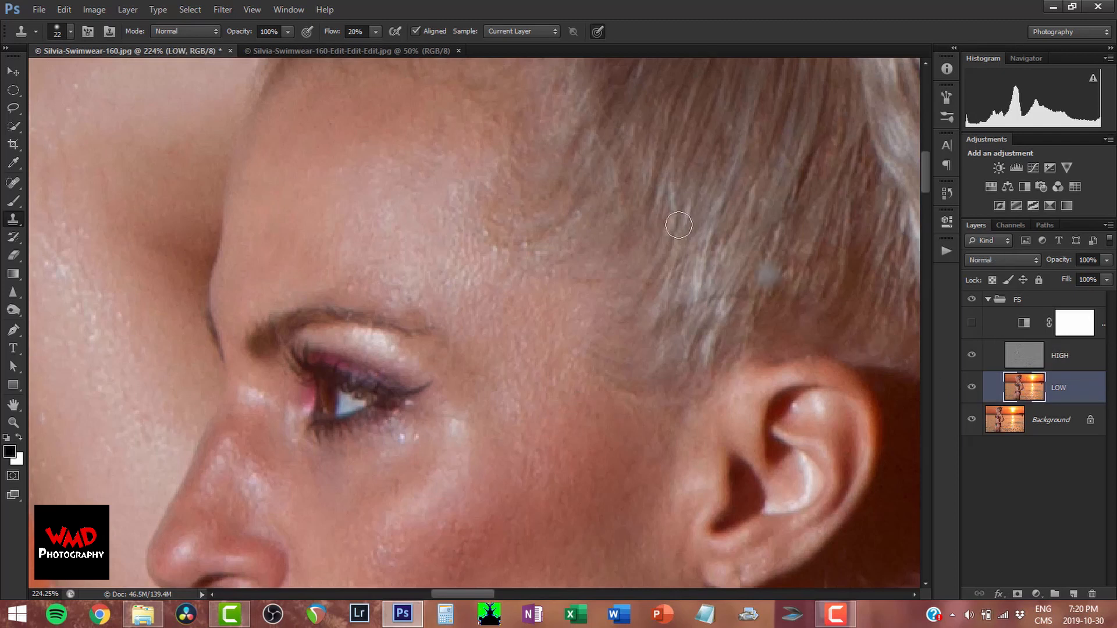
key("l")
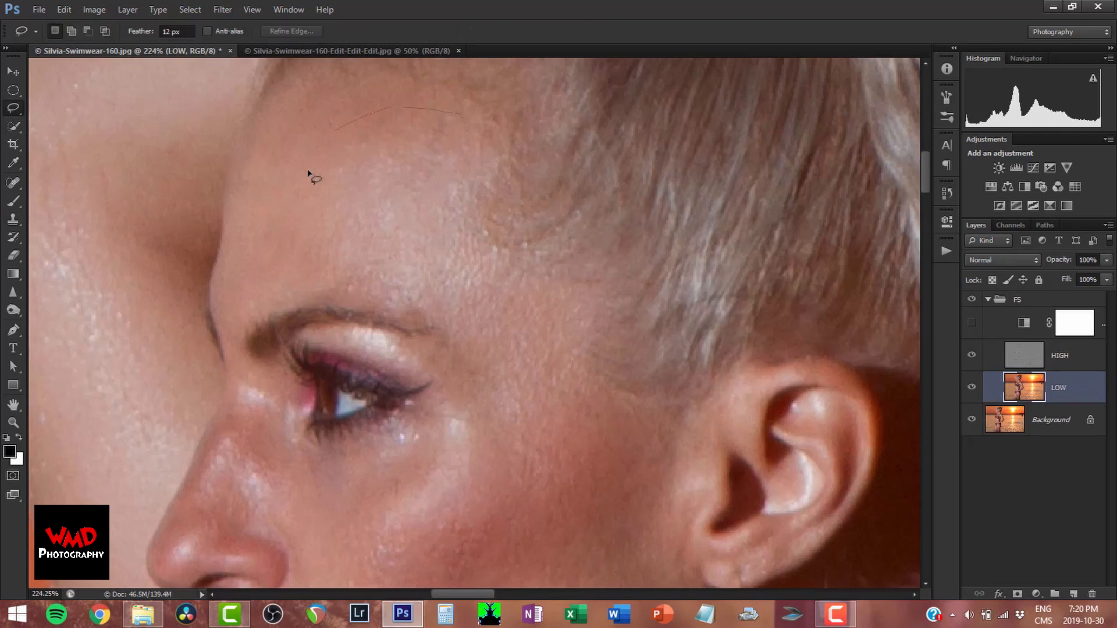
mouse_move(308, 172)
left_mouse_down()
mouse_move(303, 227)
mouse_move(314, 249)
left_mouse_up()
left_click_drag(491, 141, 488, 135)
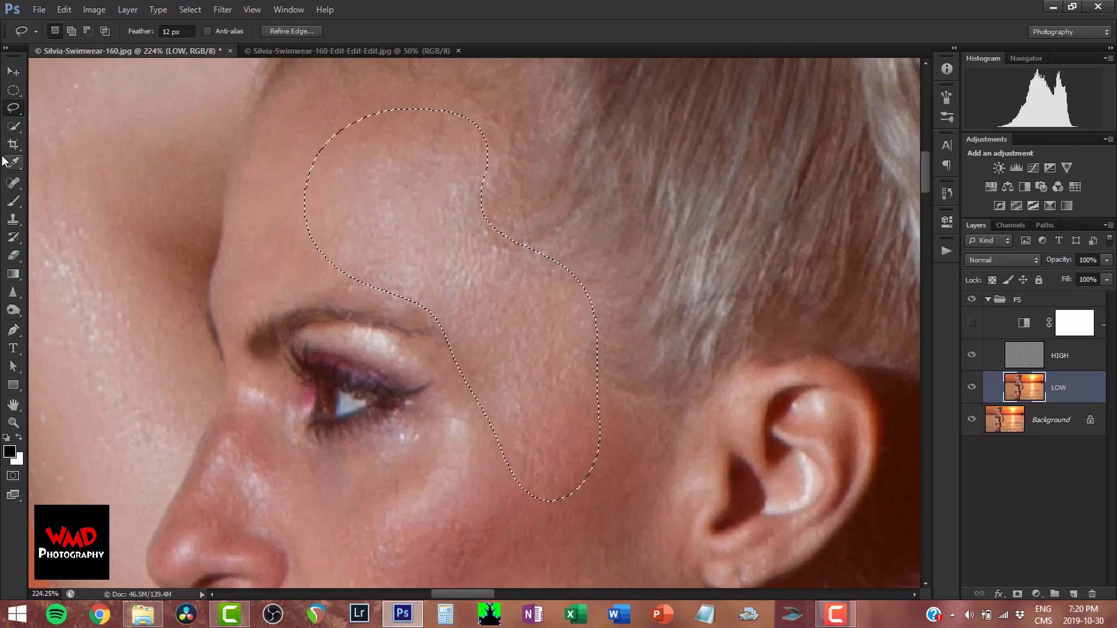
Apply a Gaussian Blur with an 18-pixel radius to the selected forehead and temple area and deselect it.
key("ctrl+alt+f")
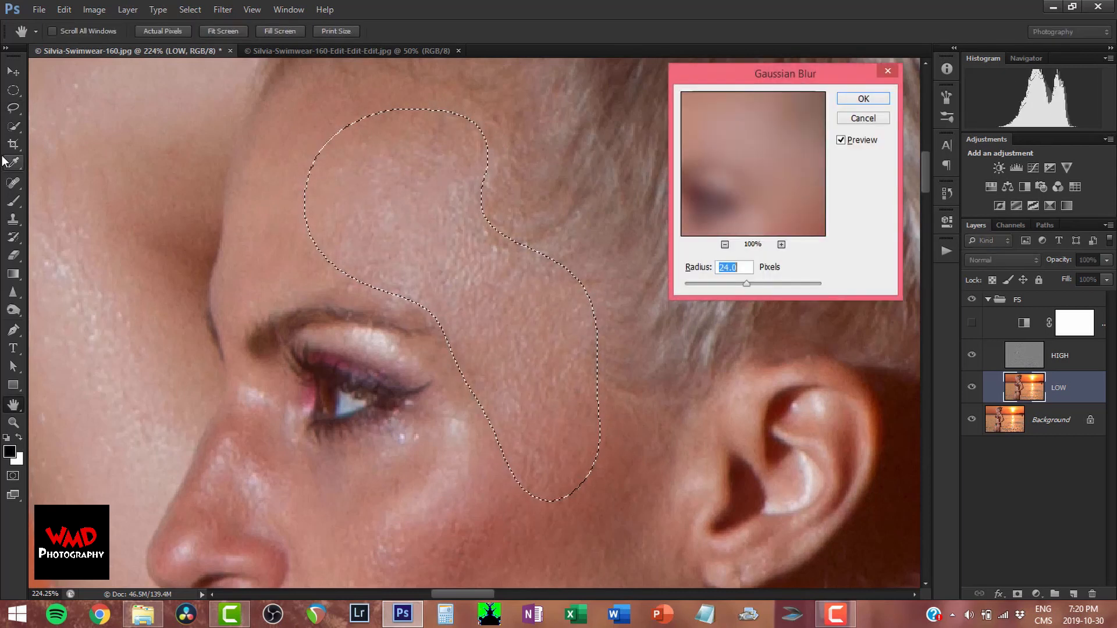
type("14")
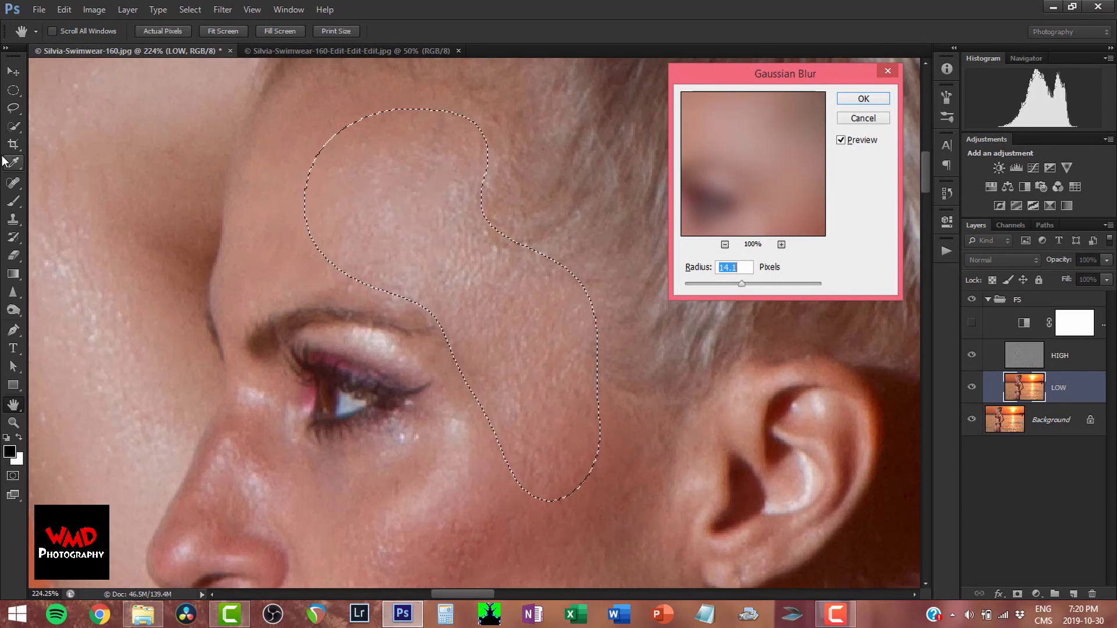
type("18")
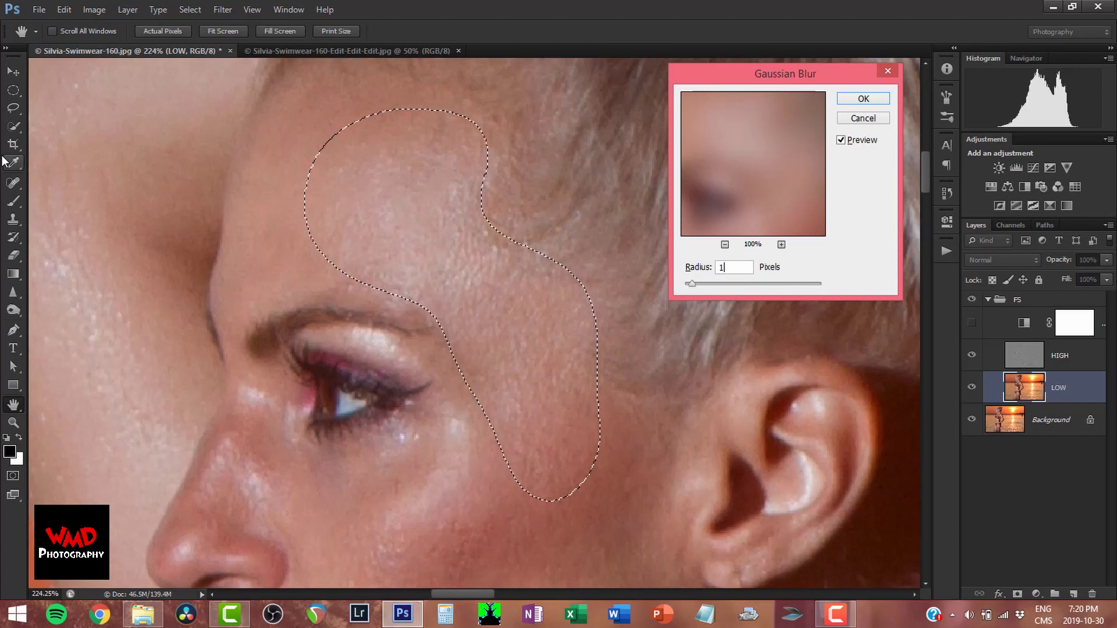
key("Return")
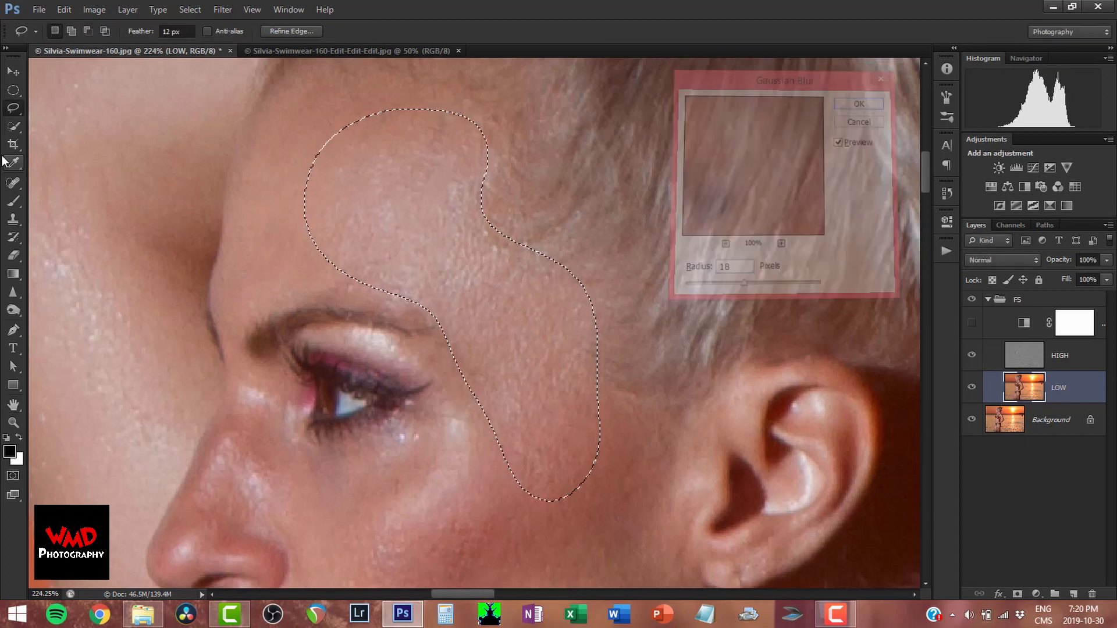
key("ctrl+d")
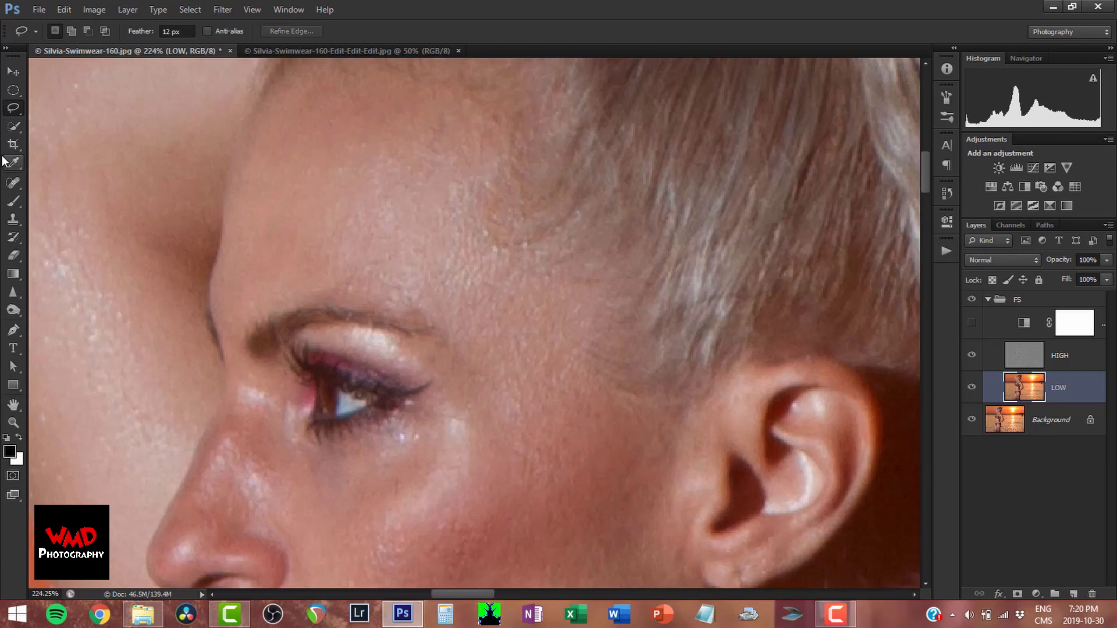
Clone clean texture over the bright specks under the eye on the HIGH layer.
left_click(1024, 358)
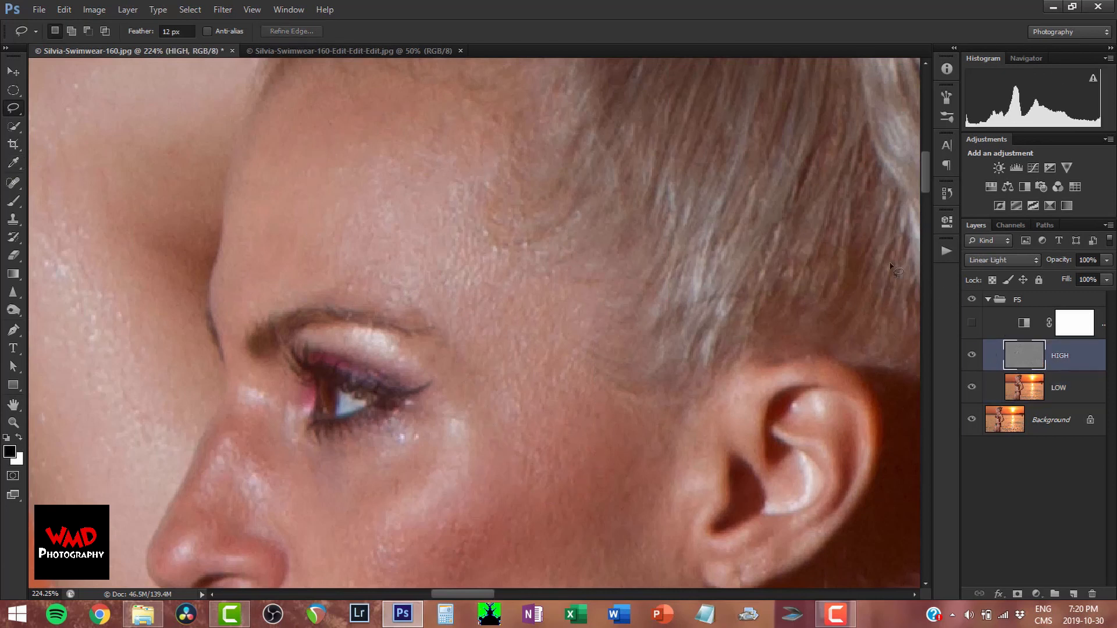
key("s")
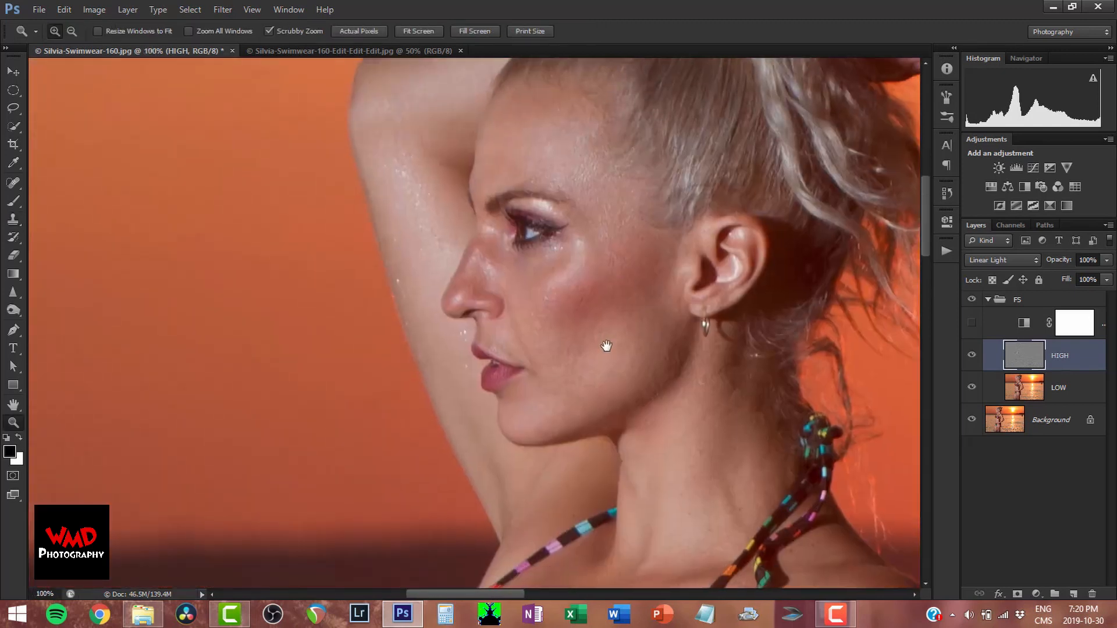
mouse_move(553, 230)
left_mouse_down()
mouse_move(595, 249)
mouse_move(572, 233)
left_mouse_up()
left_click(556, 333, "alt")
left_click(548, 266)
left_click(647, 238, "alt")
left_click(547, 248)
Lasso the under-eye area on the LOW layer and apply a Gaussian Blur with a 15-pixel radius.
key("l")
left_click(1024, 388)
key("ctrl+alt+f")
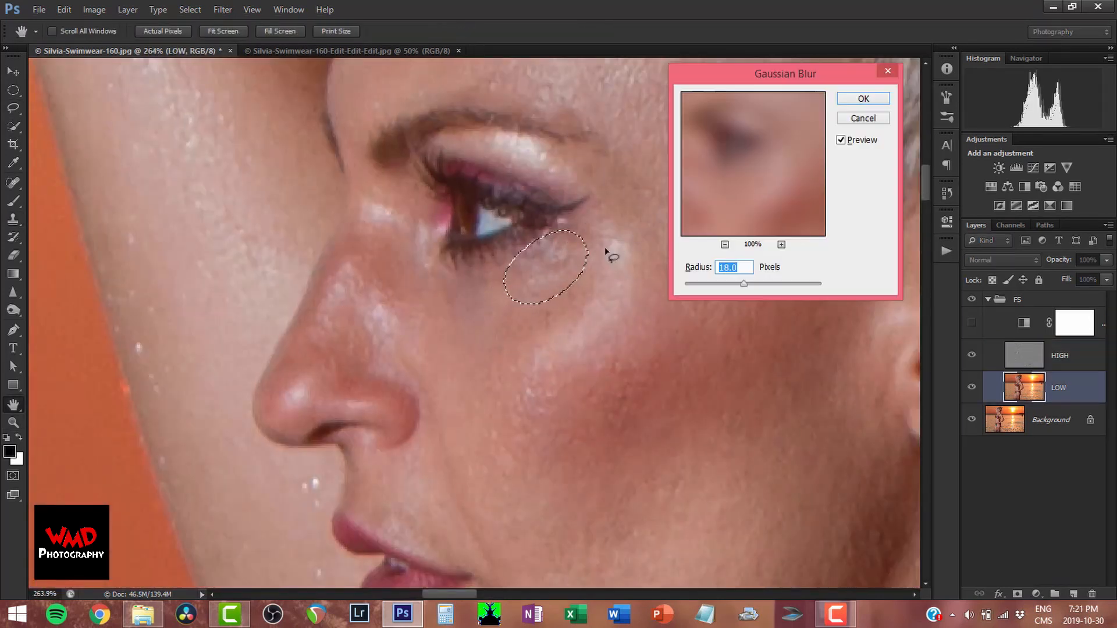
type("15")
key("Return")
Lasso the cheekbone highlight on the LOW layer, apply a 35-pixel Gaussian Blur twice, and deselect it.
mouse_move(516, 339)
left_mouse_down()
mouse_move(679, 218)
mouse_move(546, 311)
left_mouse_up()
key("ctrl+alt+f")
type("3")
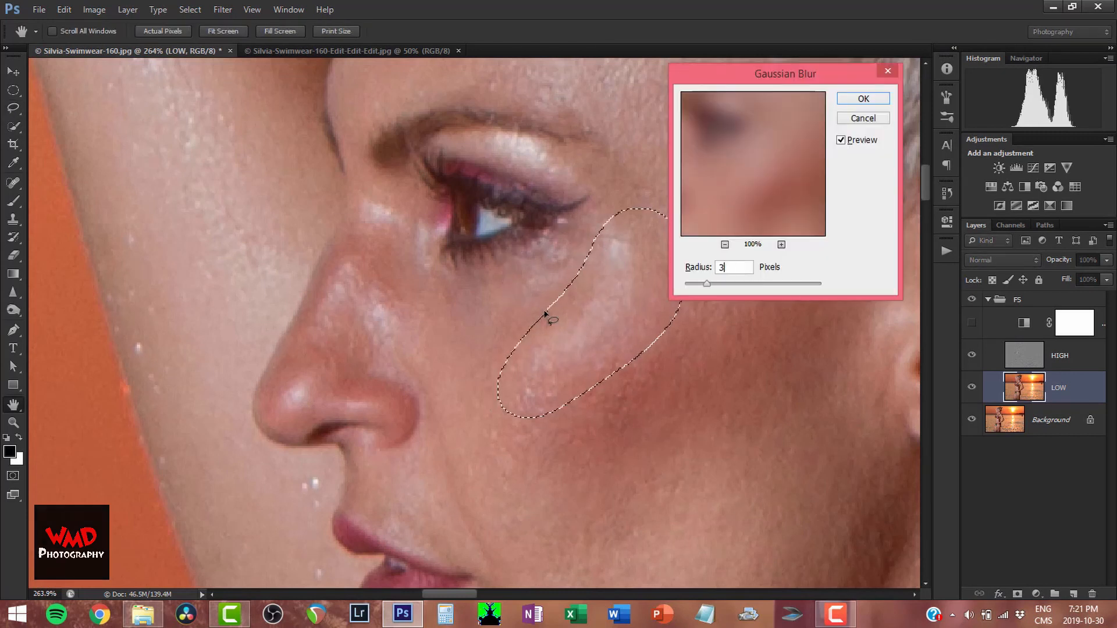
type("5")
key("Return")
key("ctrl+alt+f")
key("Return")
key("ctrl+d")
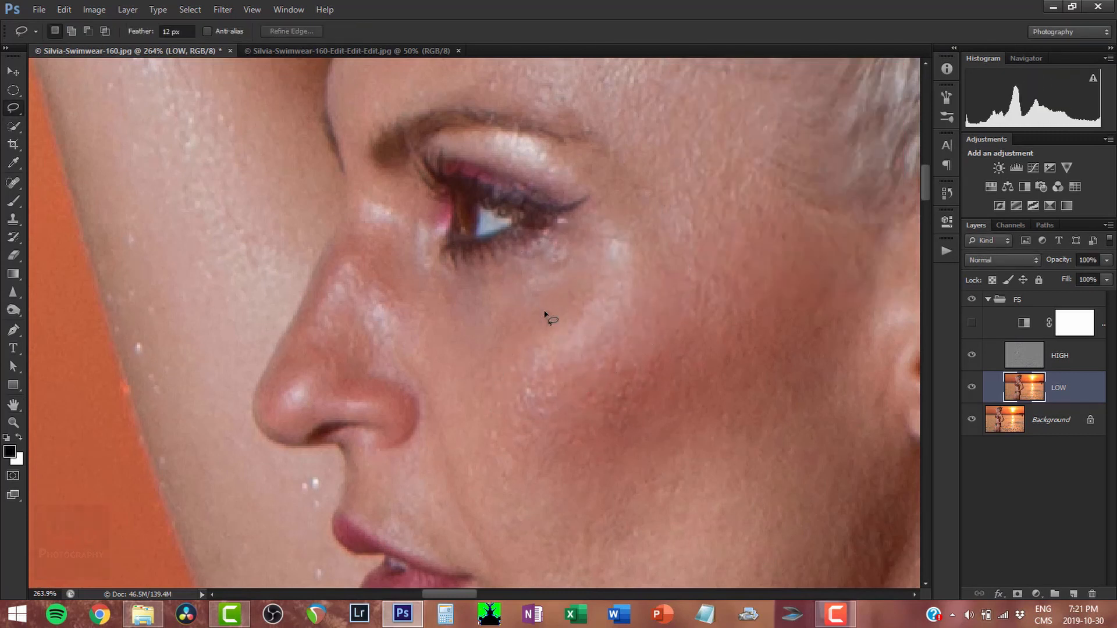
Lasso the reddish cheek area below the cheekbone on the LOW layer and apply a Gaussian Blur to it.
left_click_drag(803, 403, 757, 195)
key("ctrl+alt+f")
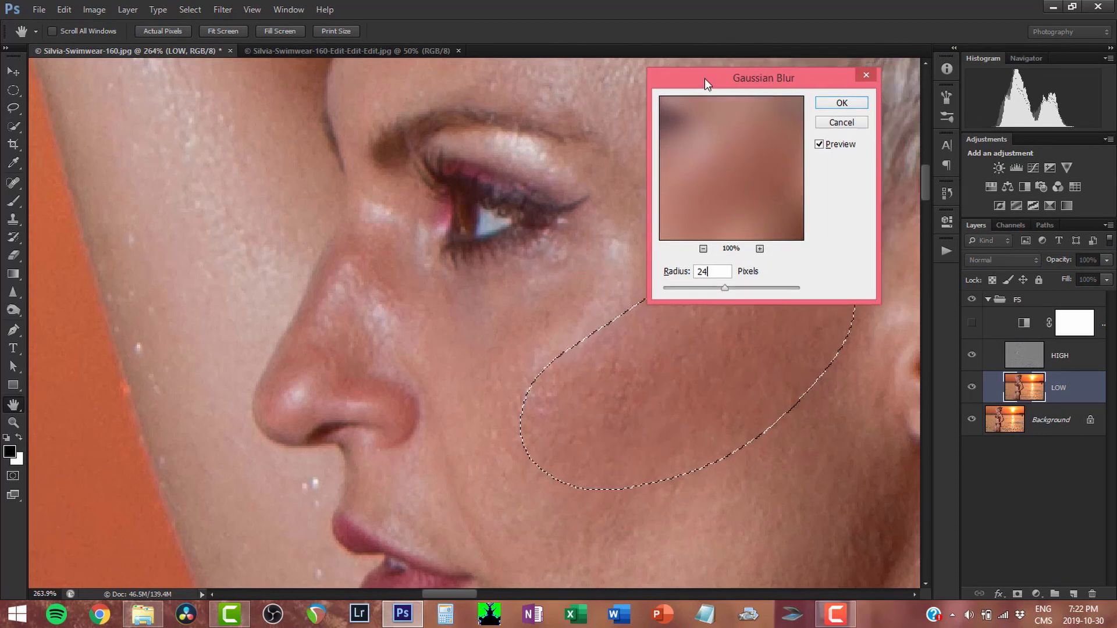
left_click_drag(704, 78, 312, 83)
type("1")
key("Return")
Clone clean texture over the red spot on the upper chest near the shoulder on the HIGH layer.
key("z")
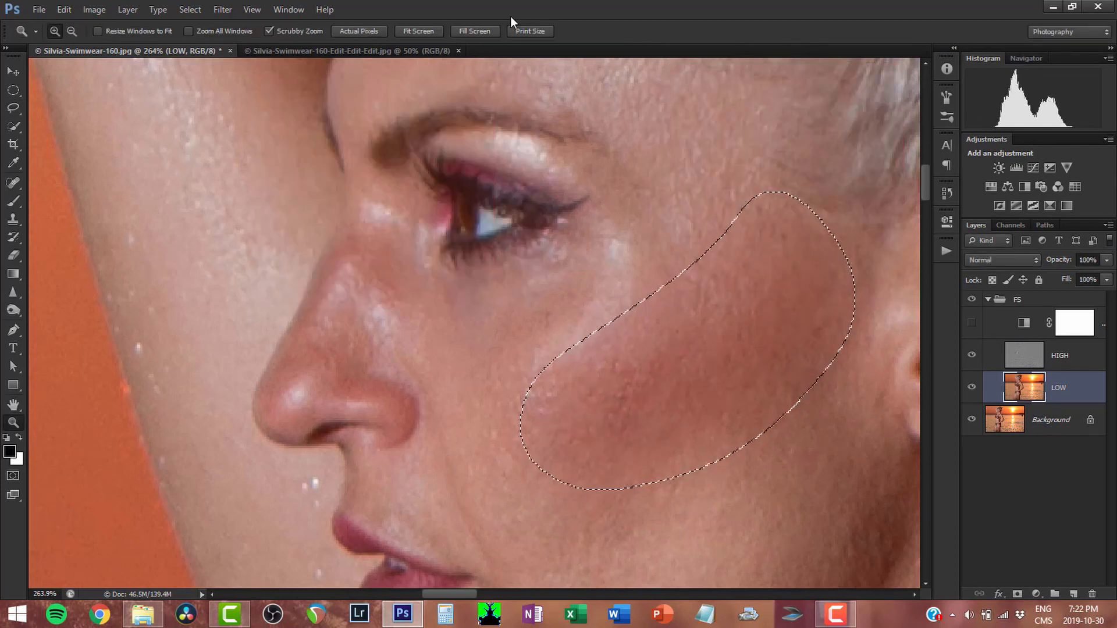
right_click(466, 312)
left_click(499, 332)
left_click_drag(609, 399, 320, 299)
left_click_drag(628, 326, 675, 326)
left_click(1059, 356)
key("s")
right_click(582, 401, "alt")
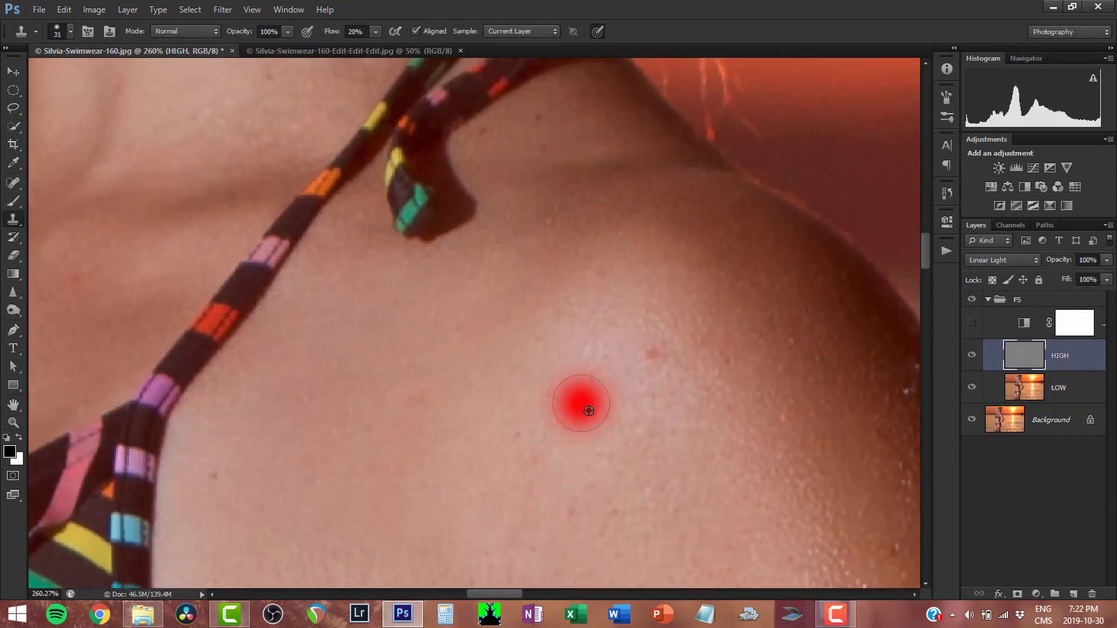
left_click(639, 372, "alt")
left_click(653, 352)
Clone clean skin texture over the small dark spots on the chest above the bikini top.
left_click_drag(291, 408, 918, 415)
left_click(275, 361, "alt")
left_click(285, 410)
left_click_drag(248, 331, 287, 58)
right_click(259, 344, "alt")
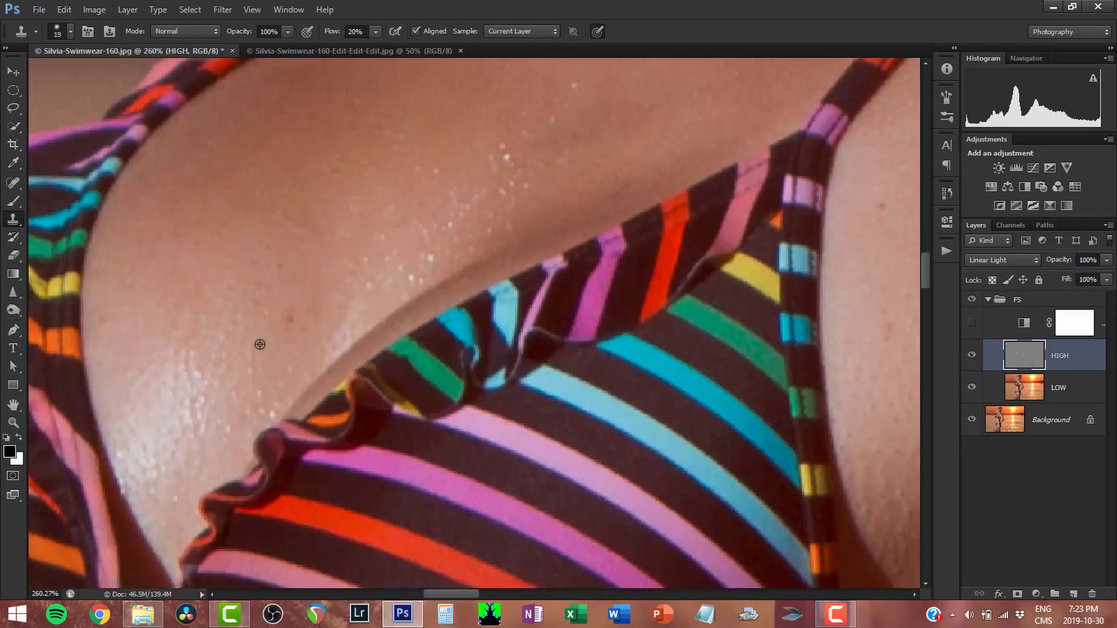
left_click(259, 344, "alt")
left_click(281, 326)
right_click(100, 325, "alt")
Examine the torso, arm and face for remaining skin blemishes.
key("z")
right_click(501, 217)
left_click(491, 237)
left_click_drag(522, 552, 432, 275)
key("s")
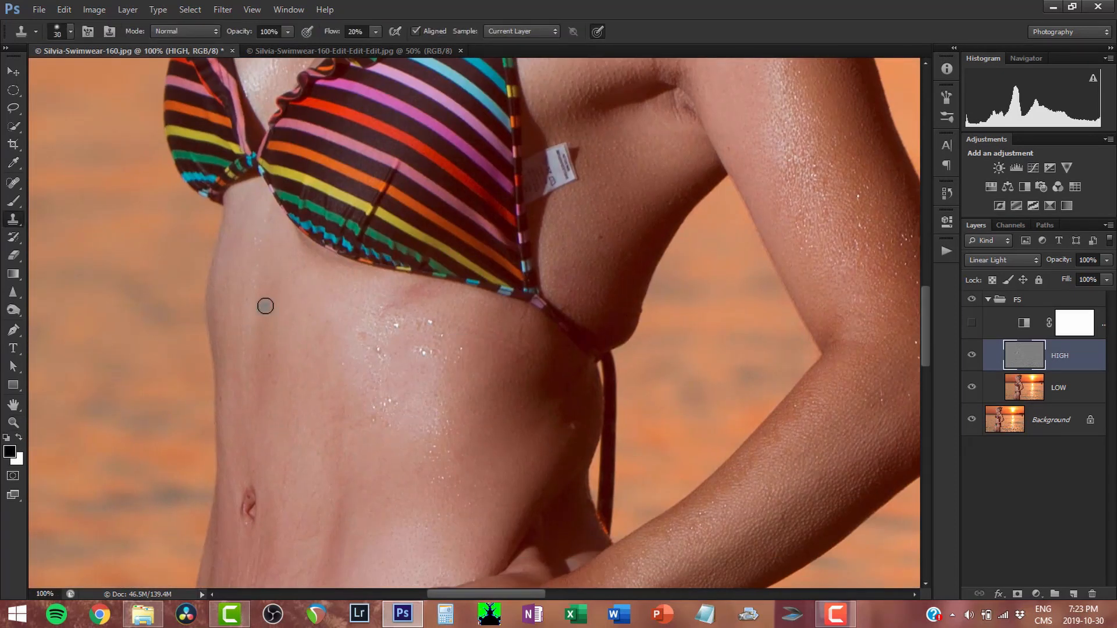
key("z")
left_click_drag(507, 252, 542, 491)
left_click_drag(466, 175, 547, 494)
mouse_move(524, 166)
left_mouse_down()
mouse_move(569, 247)
mouse_move(431, 454)
left_mouse_up()
left_click_drag(431, 454, 535, 373)
key("s")
key("z")
right_click(569, 260)
left_click(579, 278)
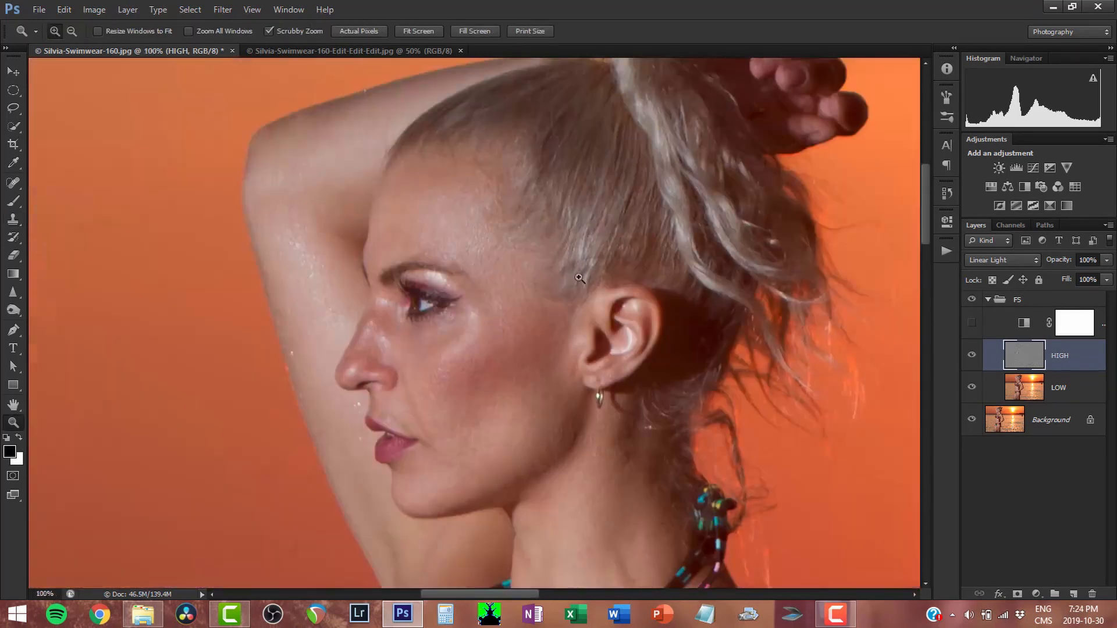
Clone clean texture over the blemish on the neck below the earring on the HIGH layer.
left_click(988, 300)
left_click_drag(584, 463, 637, 462)
key("s")
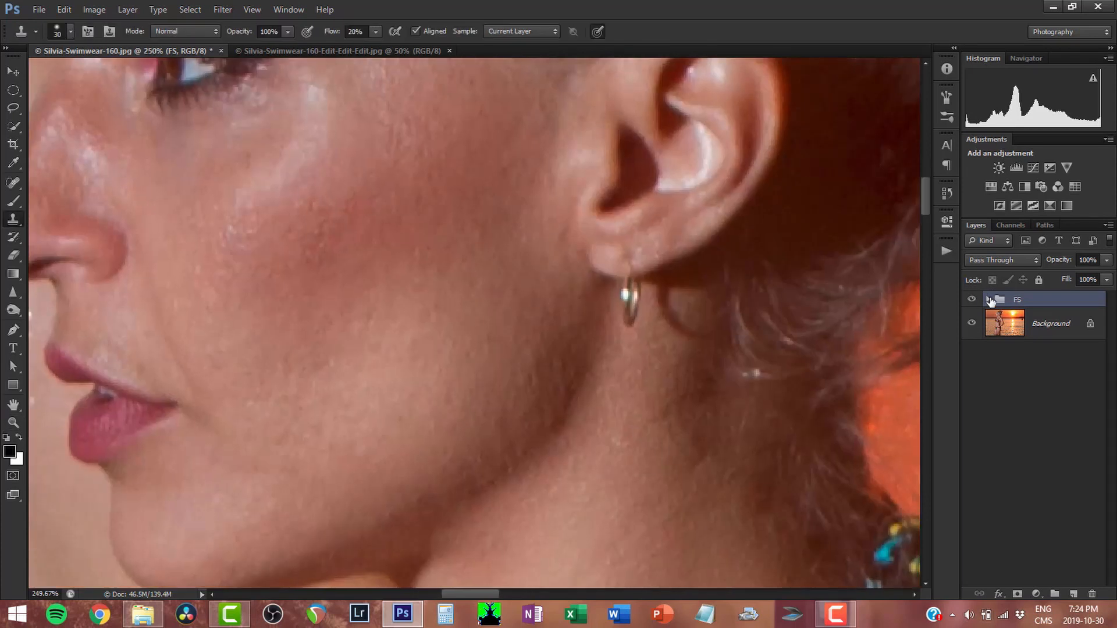
left_click(989, 300)
left_click(1048, 356)
left_click(618, 467)
Examine the retouched eye, cheek and forehead skin up close and at full-face view.
left_click_drag(629, 295, 784, 513)
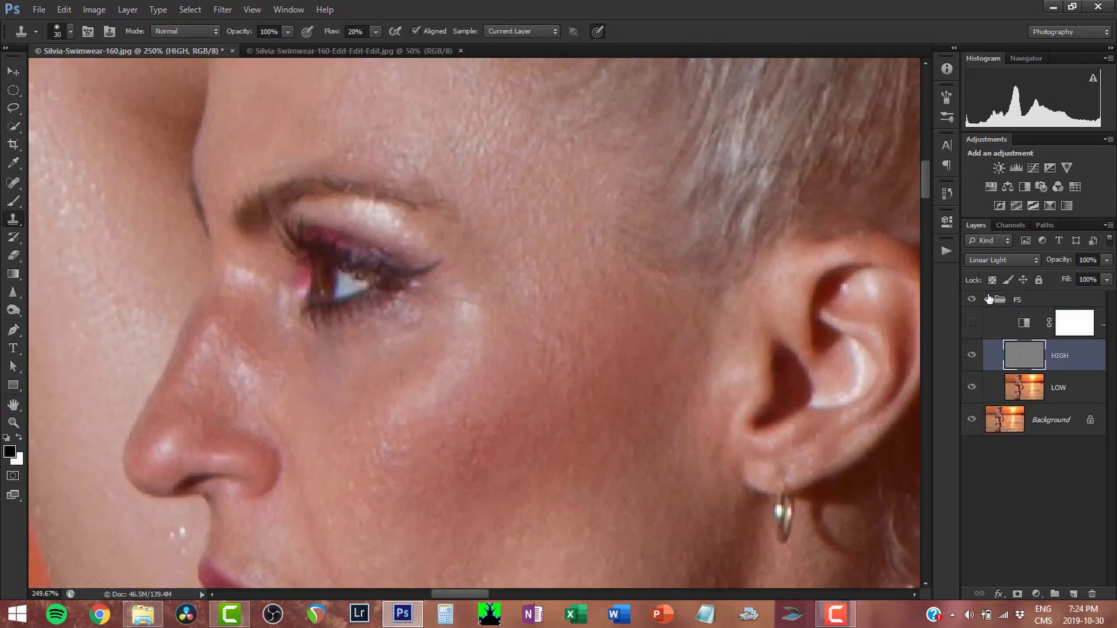
left_click(998, 300)
key("z")
right_click(582, 368)
left_click(591, 374)
left_click_drag(337, 163, 408, 166)
left_click_drag(373, 221, 548, 438)
right_click(564, 443)
left_click(573, 461)
Compare the face before and after retouching by hiding and showing the FS group.
left_click(988, 300)
left_click(973, 300)
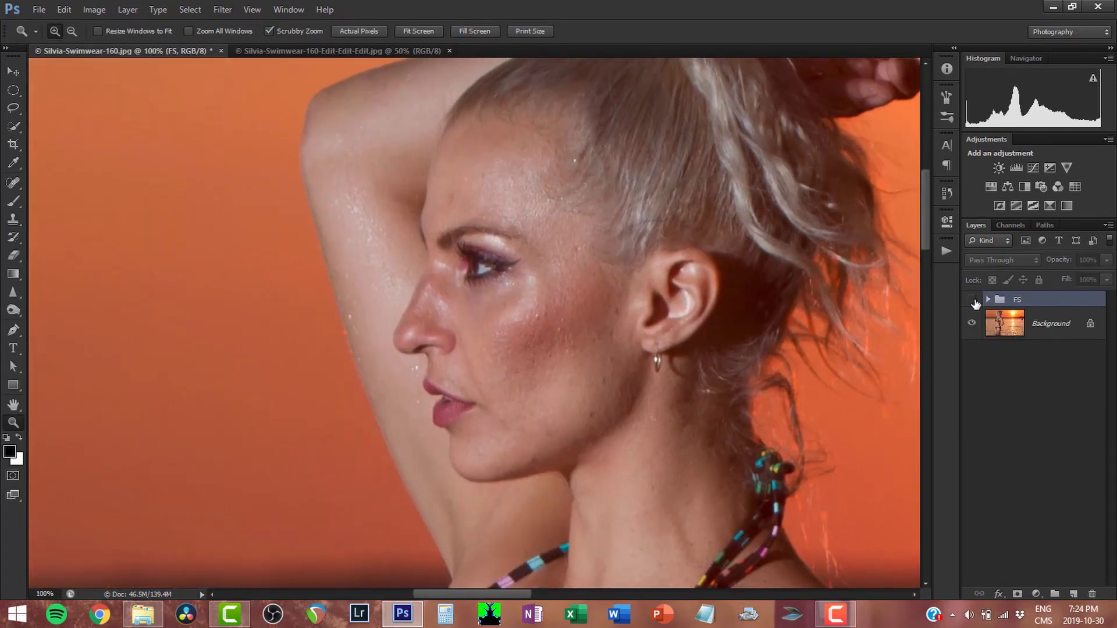
left_click(974, 300)
left_click(974, 300)
left_click(972, 299)
left_click(972, 299)
left_click(988, 299)
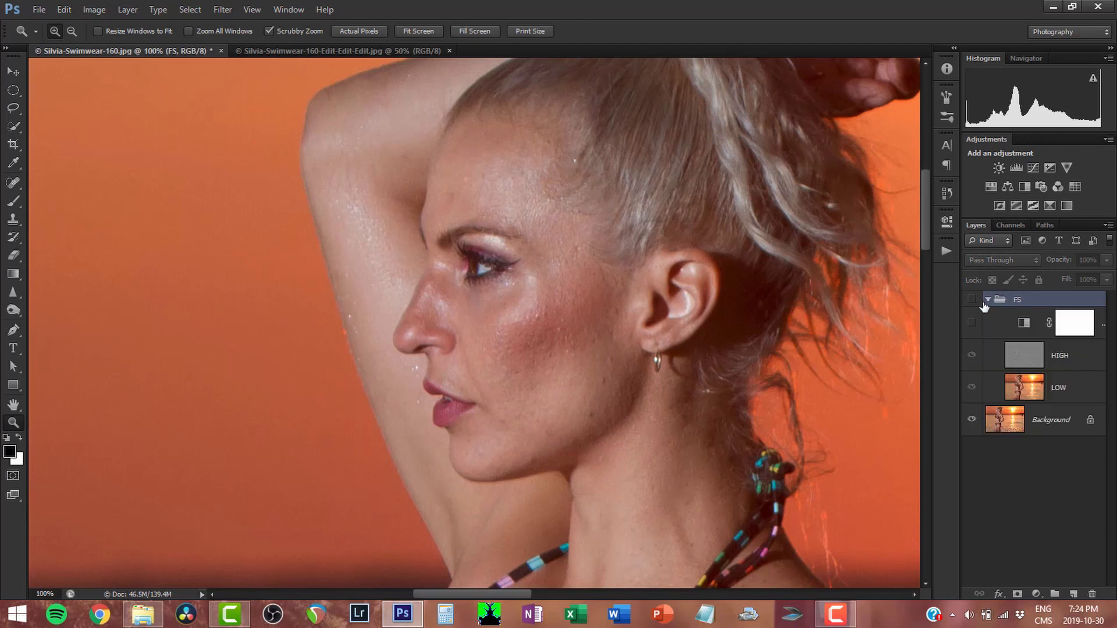
left_click(971, 299)
left_click(988, 299)
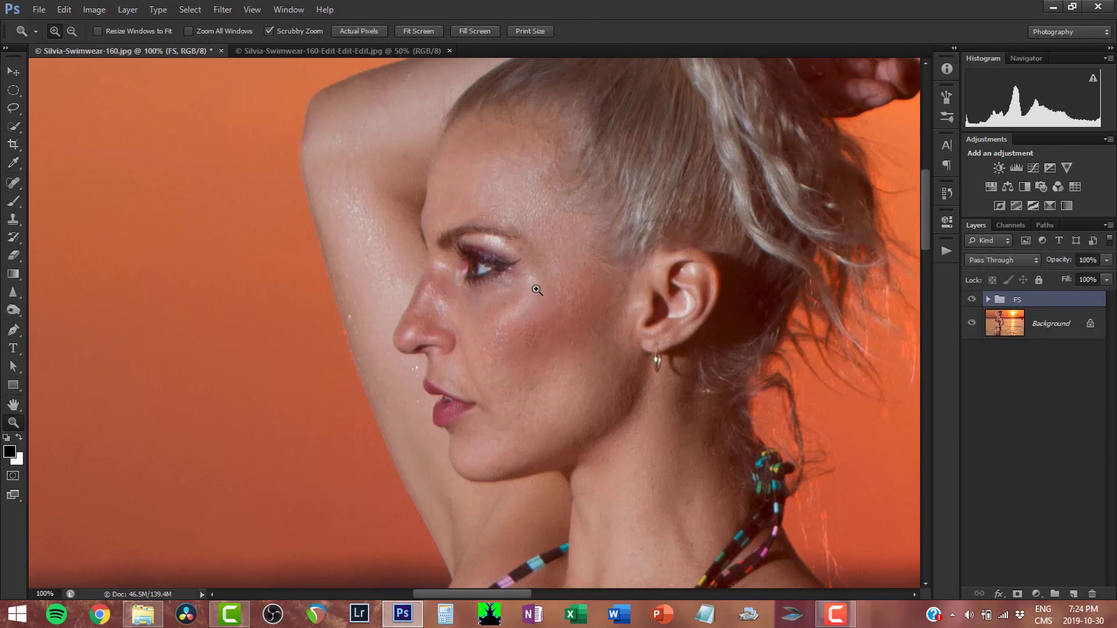
Start saving the image under a new file name by appending " - Retouch" to the existing name.
key("alt+f")
key("a")
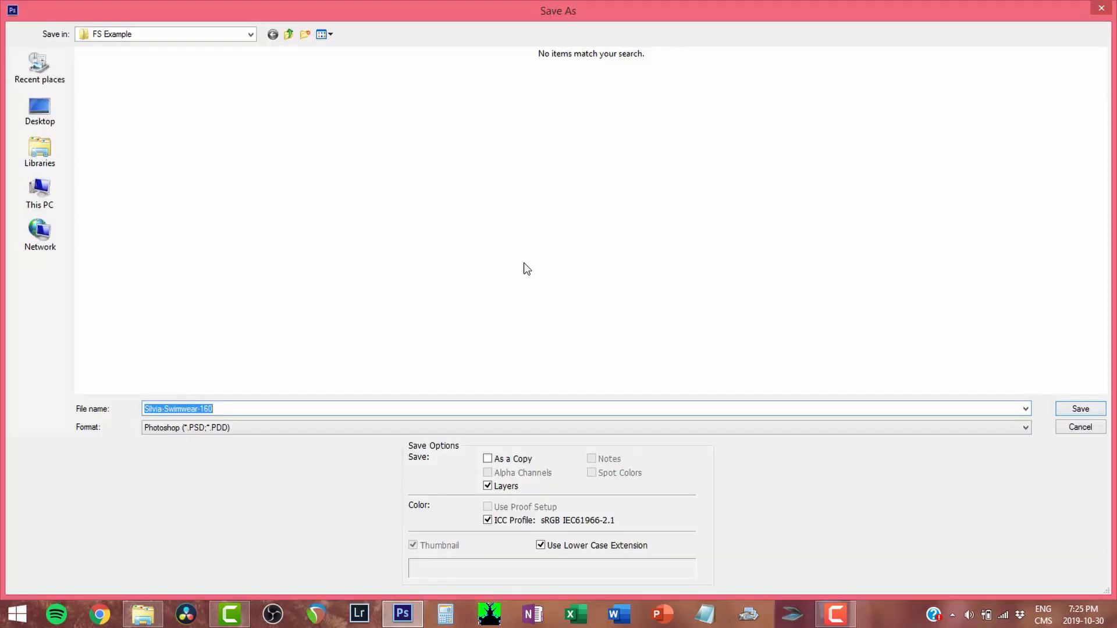
left_click(221, 410)
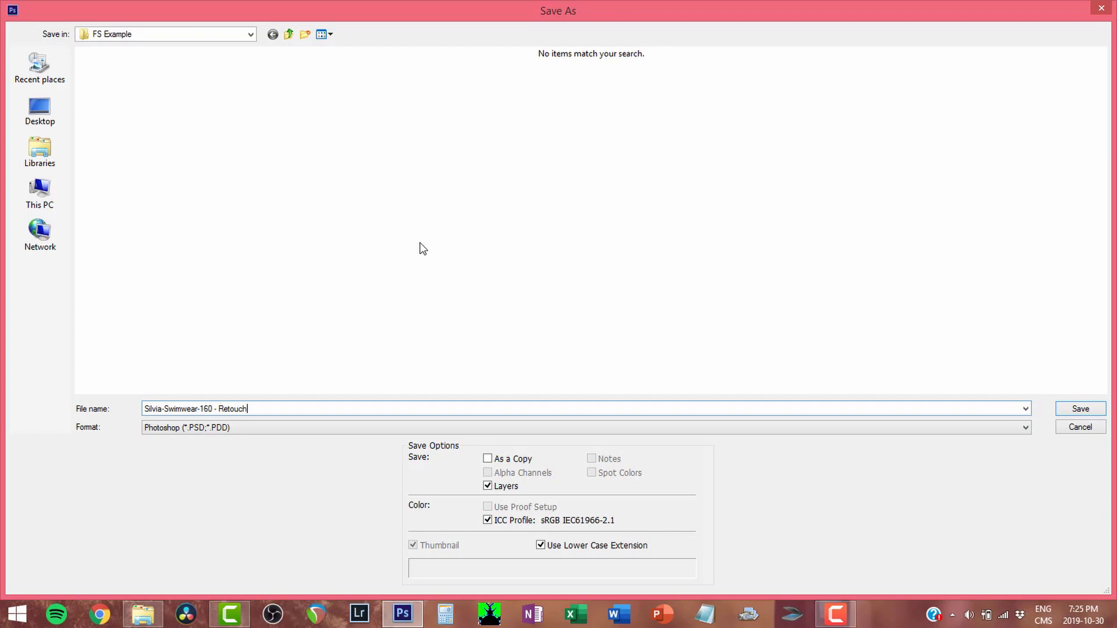
Save the copy in JPEG format with Maximum quality 12 and the Baseline ("Standard") option.
key("Tab")
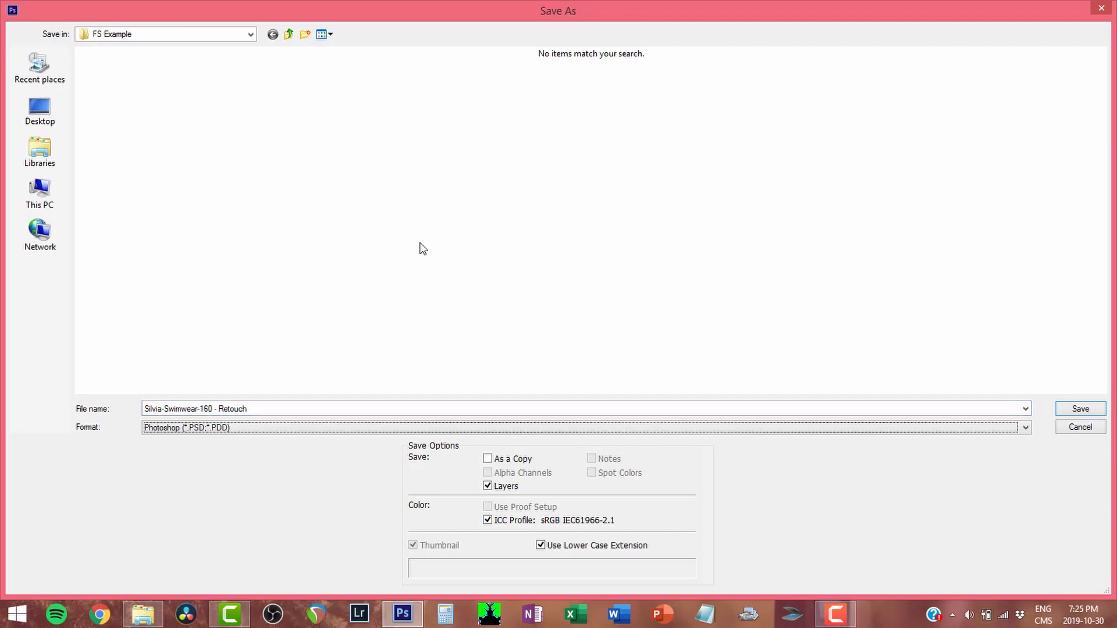
key("alt+Down")
key("Down")
key("Down")
key("Down")
key("Down")
key("Down")
key("Down")
key("Return")
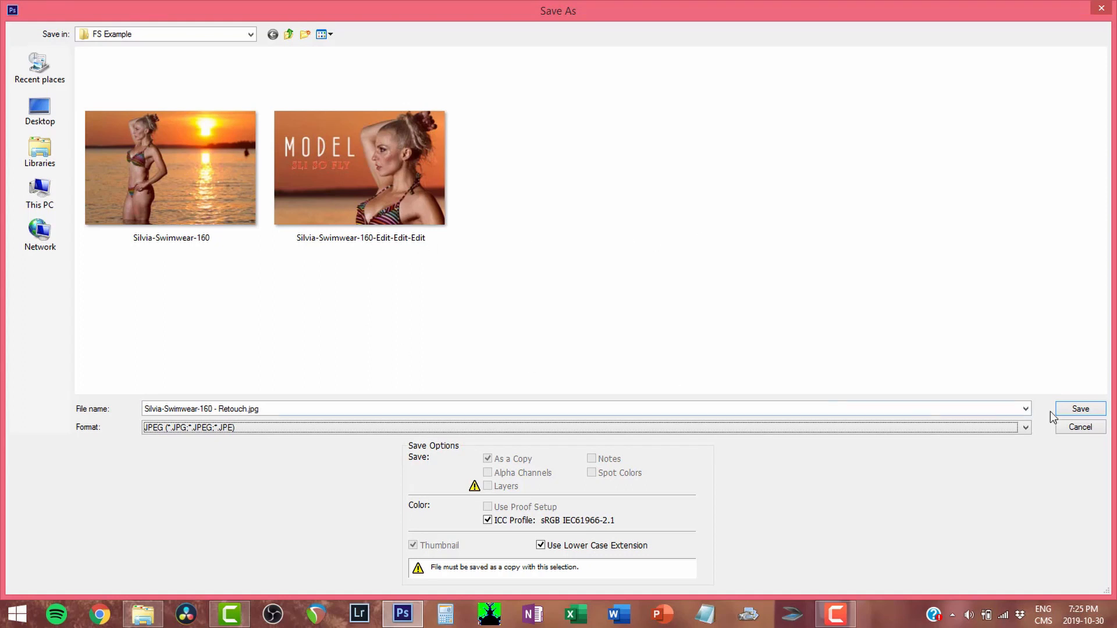
left_click(1079, 409)
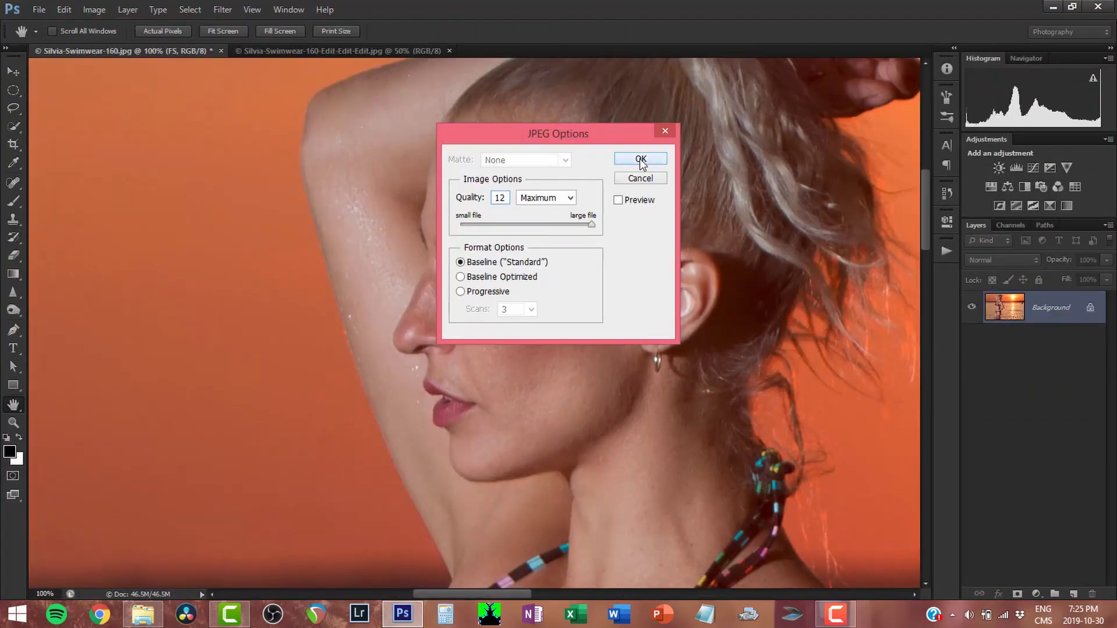
left_click(640, 159)
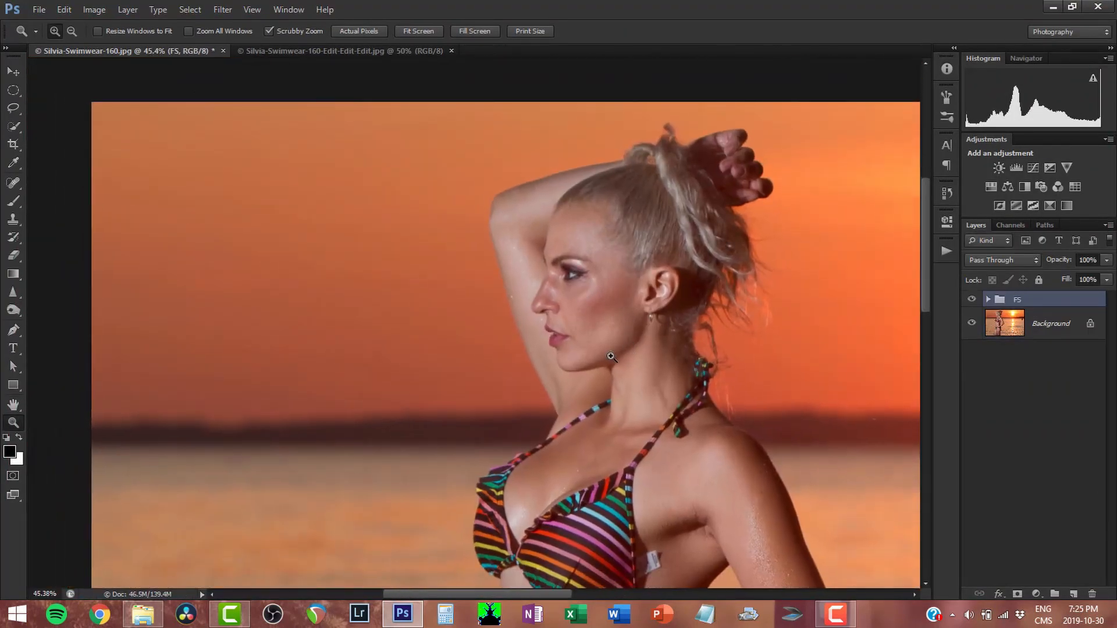
Run the recorded Dodge and Burn action to add its layer group above the FS group.
left_click_drag(604, 354, 569, 341)
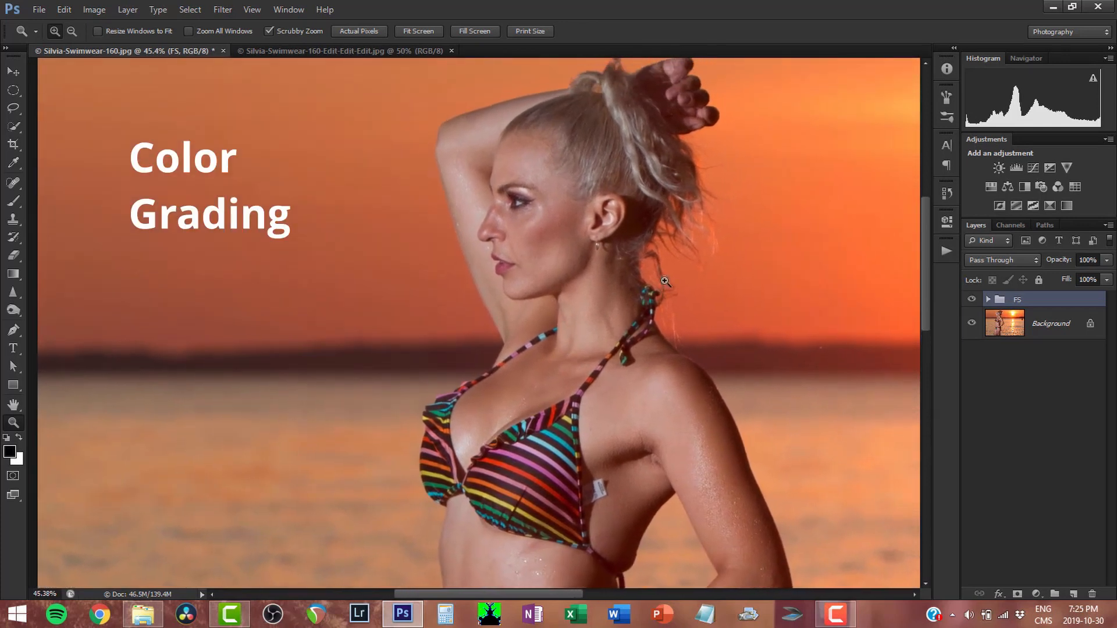
left_click(945, 251)
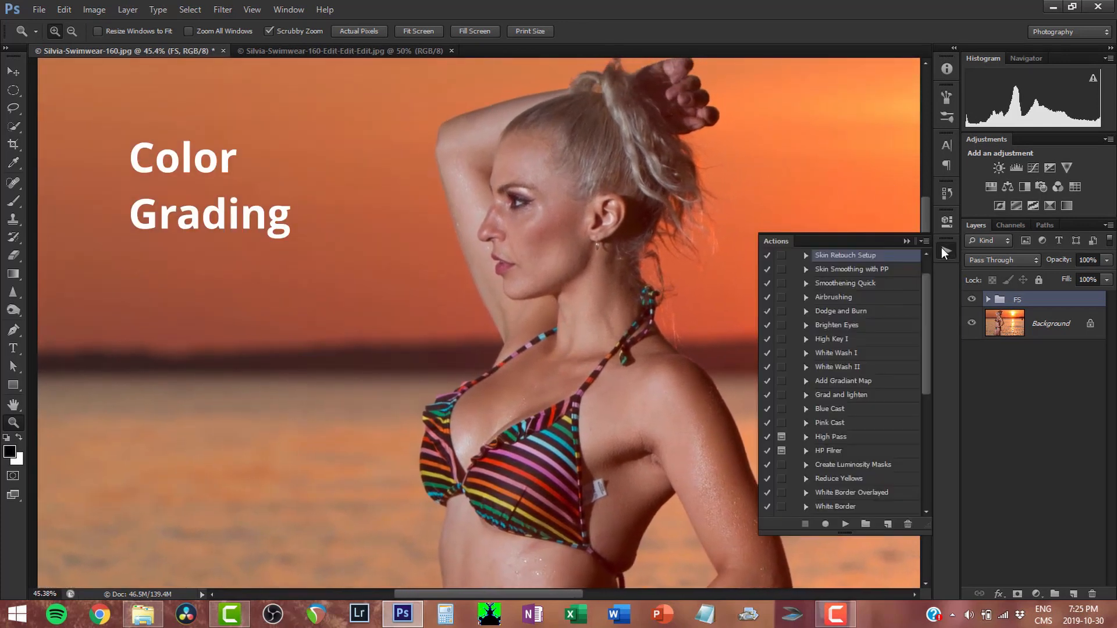
left_click(831, 382)
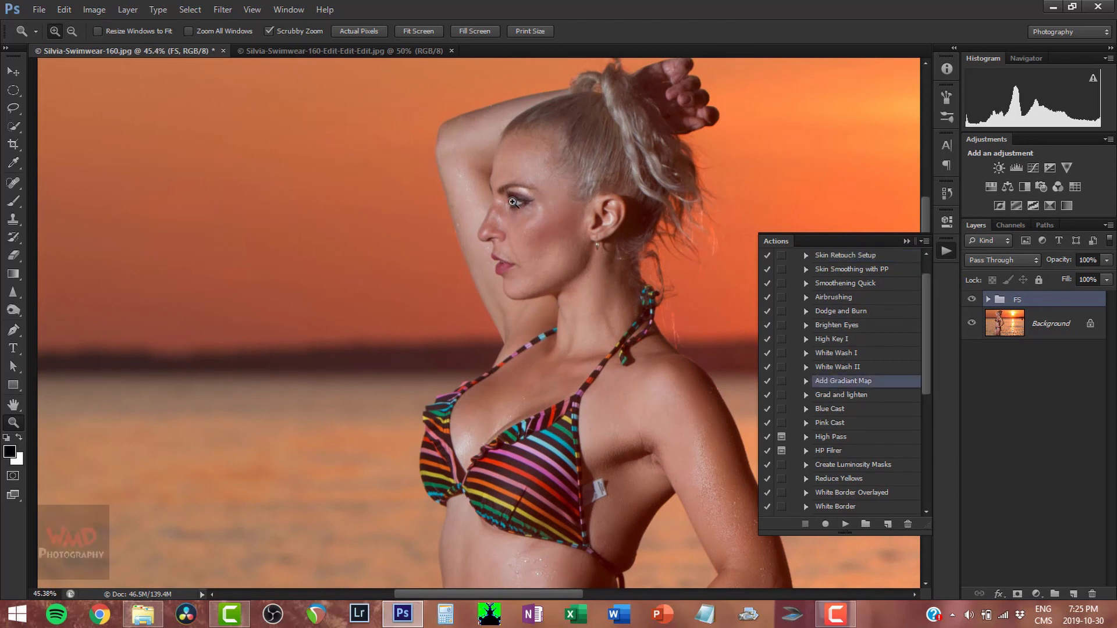
left_click_drag(512, 202, 559, 205)
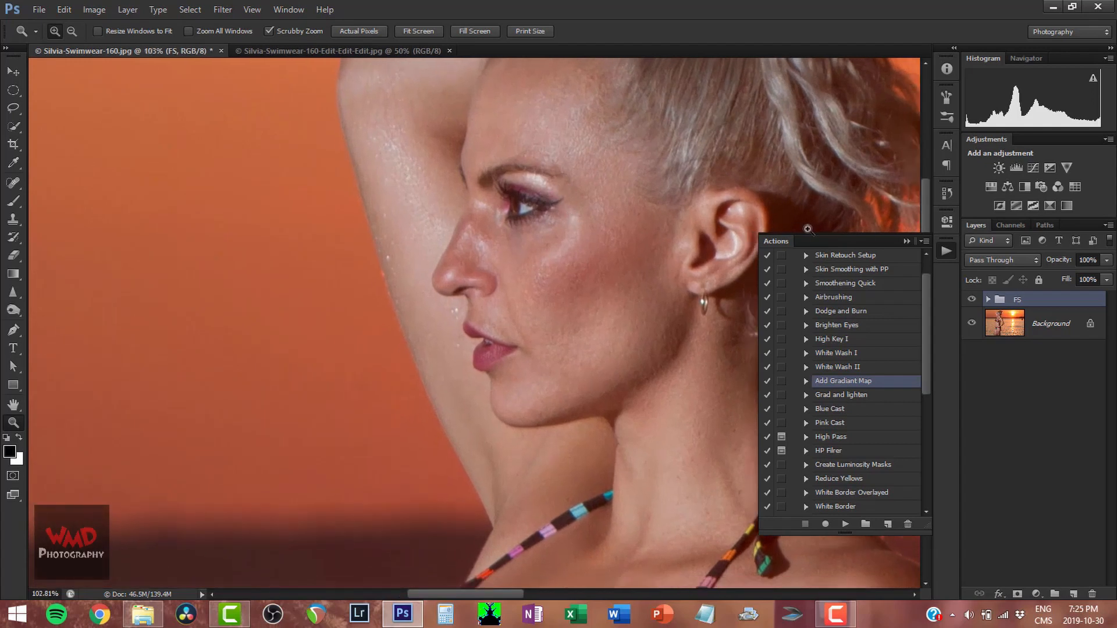
left_click(852, 312)
left_click(845, 524)
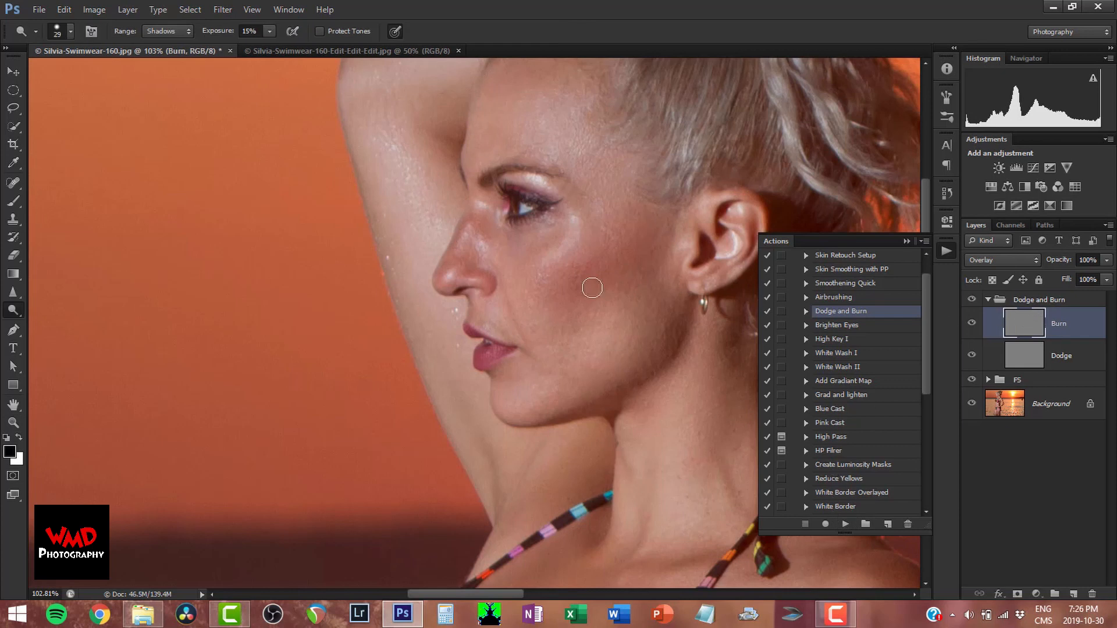
Darken the cheek contour on the Burn layer using the Burn Tool on Midtones at 5% exposure.
right_click(9, 315)
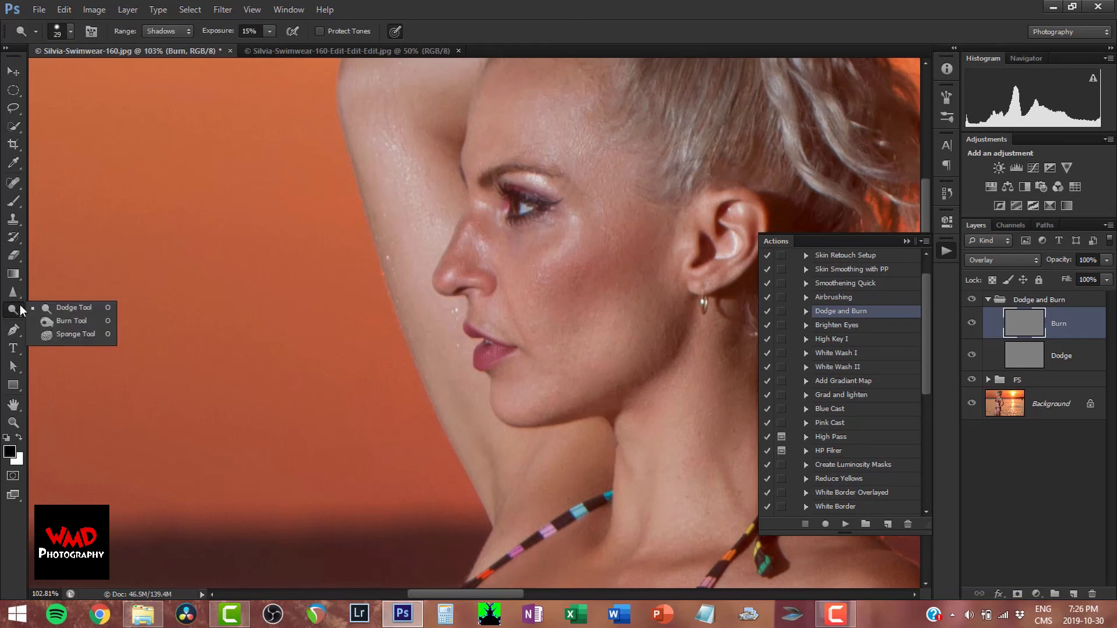
left_click(64, 323)
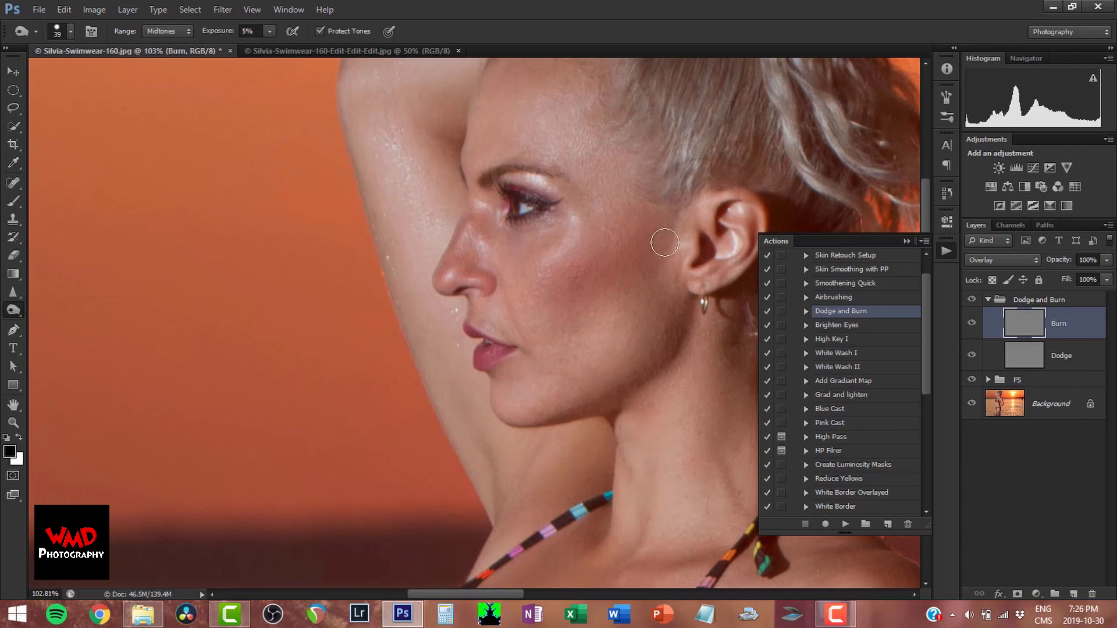
mouse_move(594, 253)
left_mouse_down()
mouse_move(614, 251)
mouse_move(534, 288)
left_mouse_up()
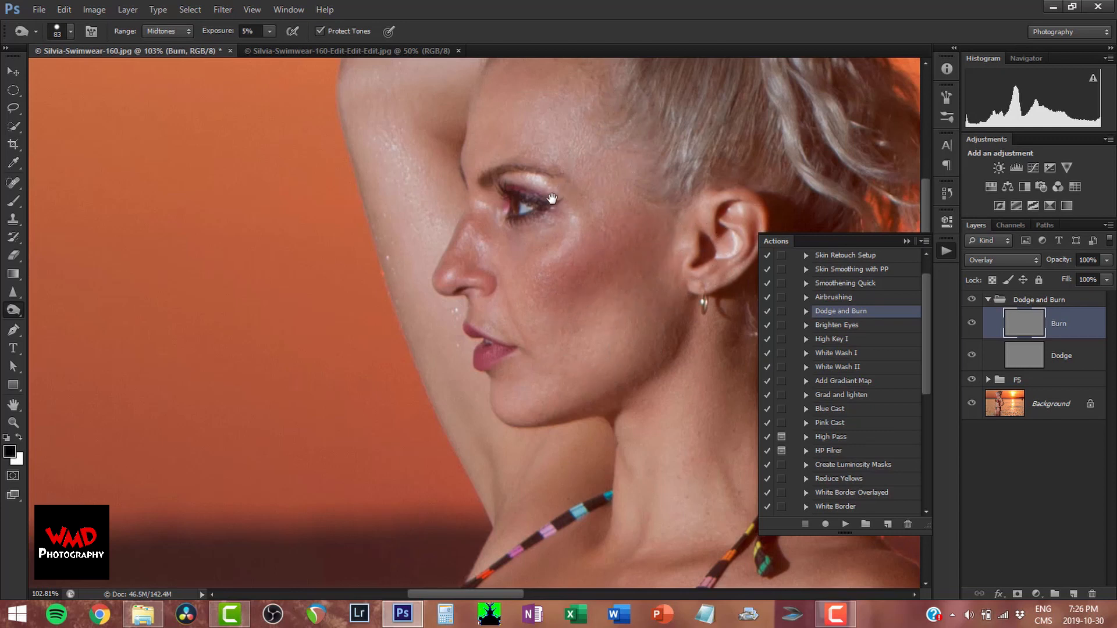
Reduce the Burn brush to 15 pixels and darken the fine shading around the eye, nose and lower lip.
left_click_drag(531, 274, 593, 334)
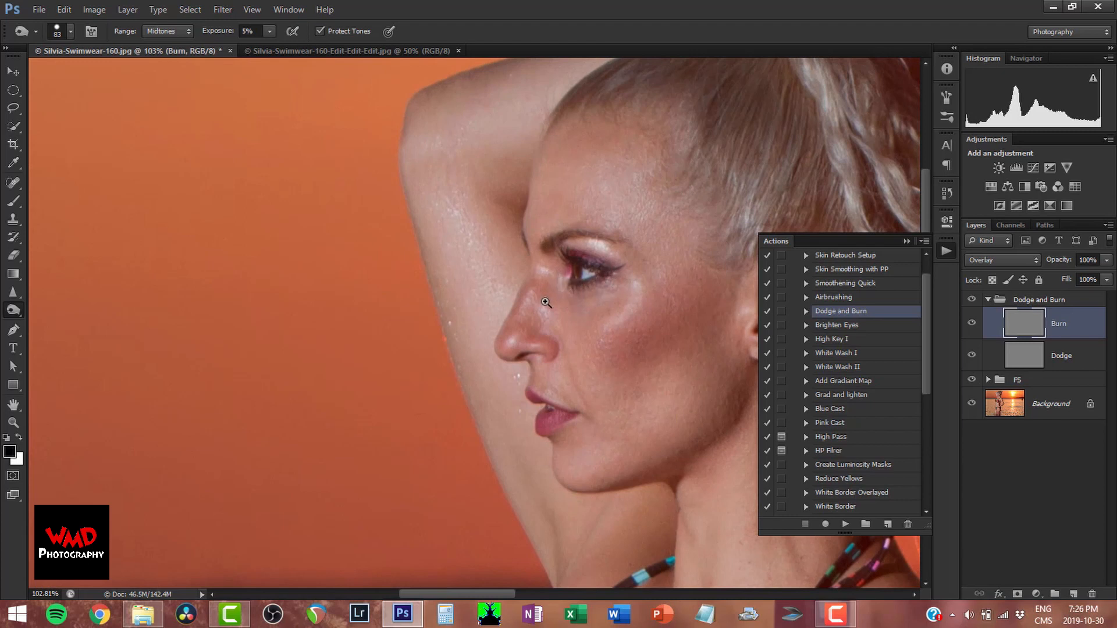
left_click_drag(546, 303, 649, 321)
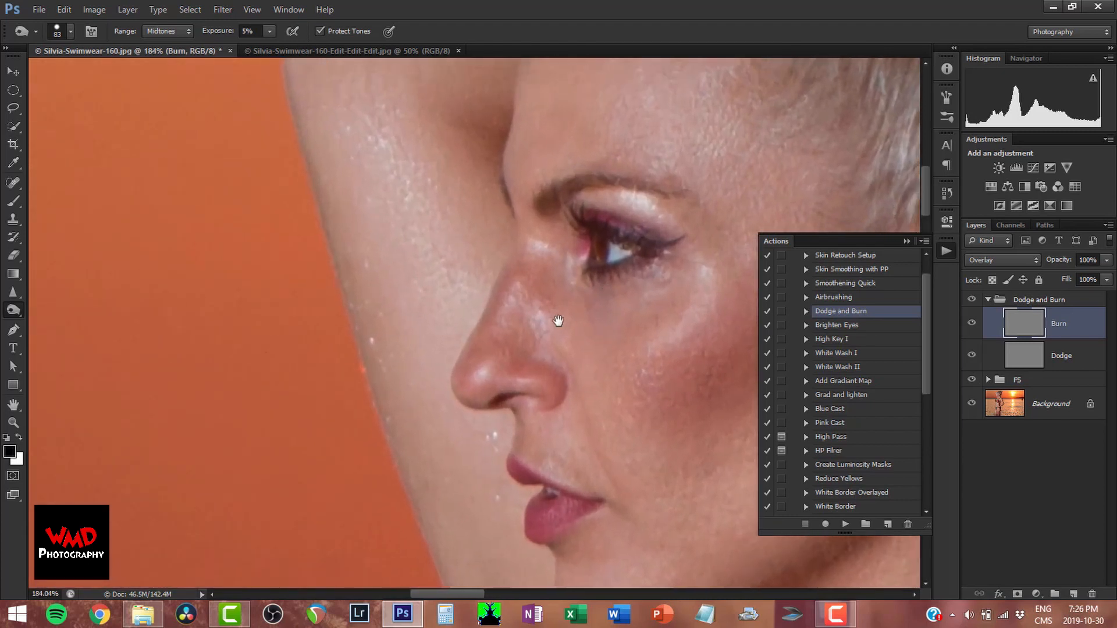
left_click_drag(558, 321, 523, 314)
right_click(559, 271, "alt")
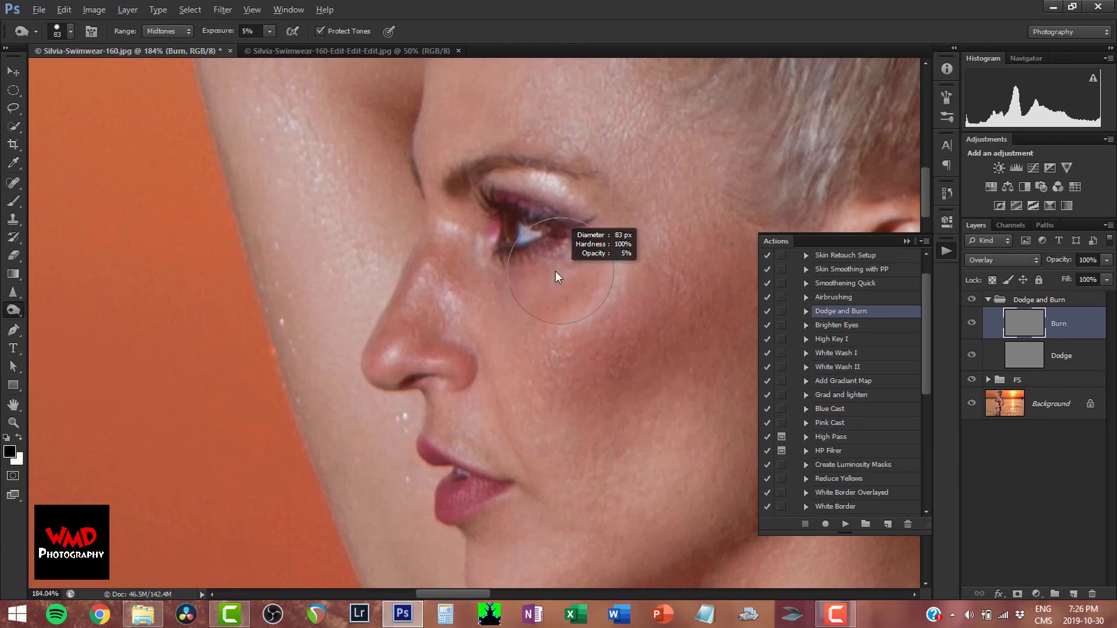
left_click_drag(555, 274, 513, 286)
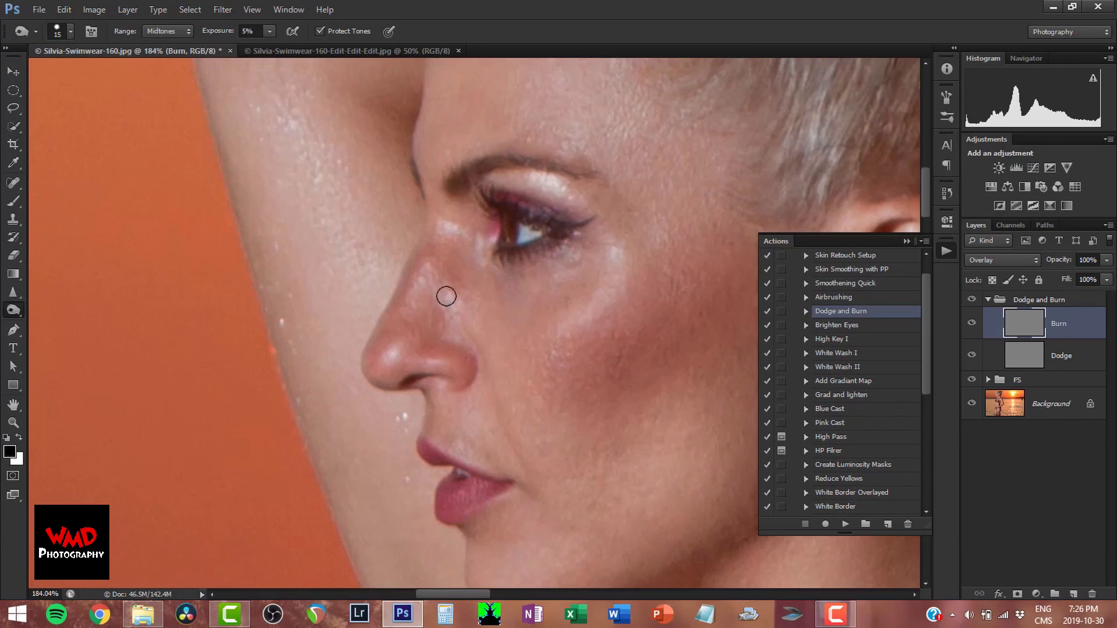
mouse_move(518, 367)
left_mouse_down()
mouse_move(456, 299)
mouse_move(548, 303)
left_mouse_up()
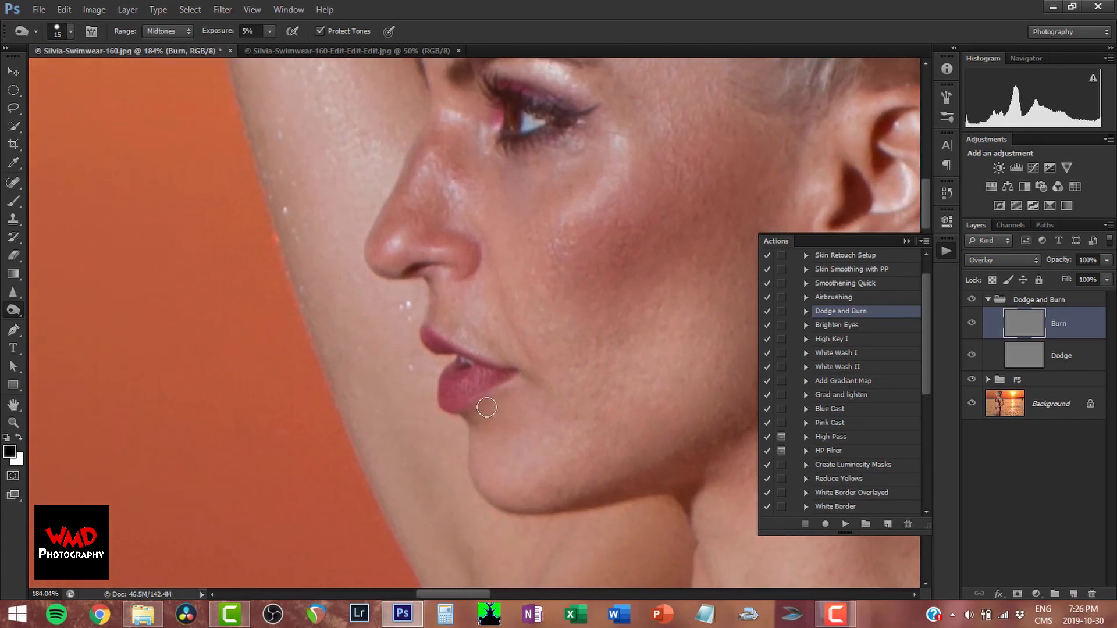
mouse_move(466, 418)
left_mouse_down()
mouse_move(516, 391)
mouse_move(475, 424)
mouse_move(515, 392)
mouse_move(507, 408)
mouse_move(471, 422)
mouse_move(516, 383)
left_mouse_up()
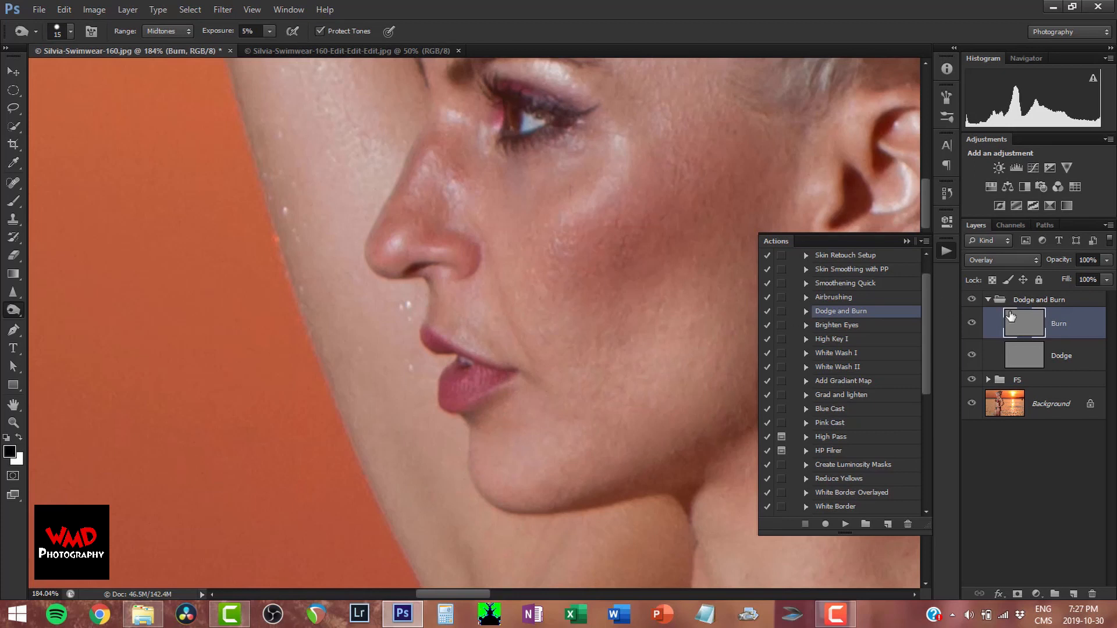
Compare the face with and without the burning by toggling the Dodge and Burn group and the Burn layer.
left_click(973, 299)
left_click(971, 300)
key("z")
left_click_drag(511, 242, 481, 270)
left_click_drag(538, 189, 427, 311)
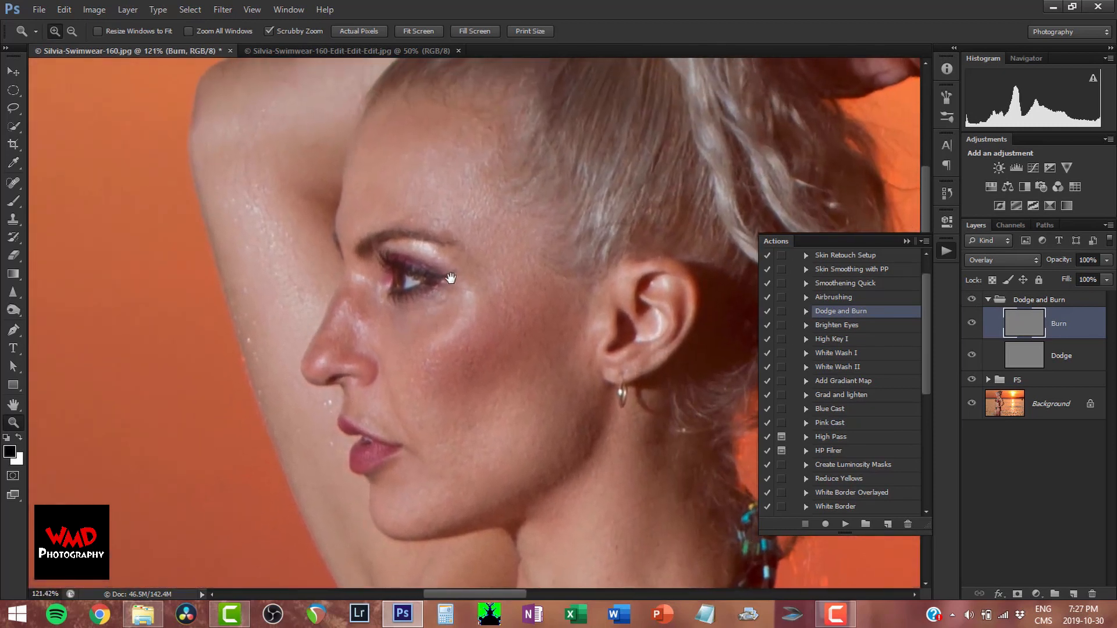
left_click(972, 324)
left_click(975, 322)
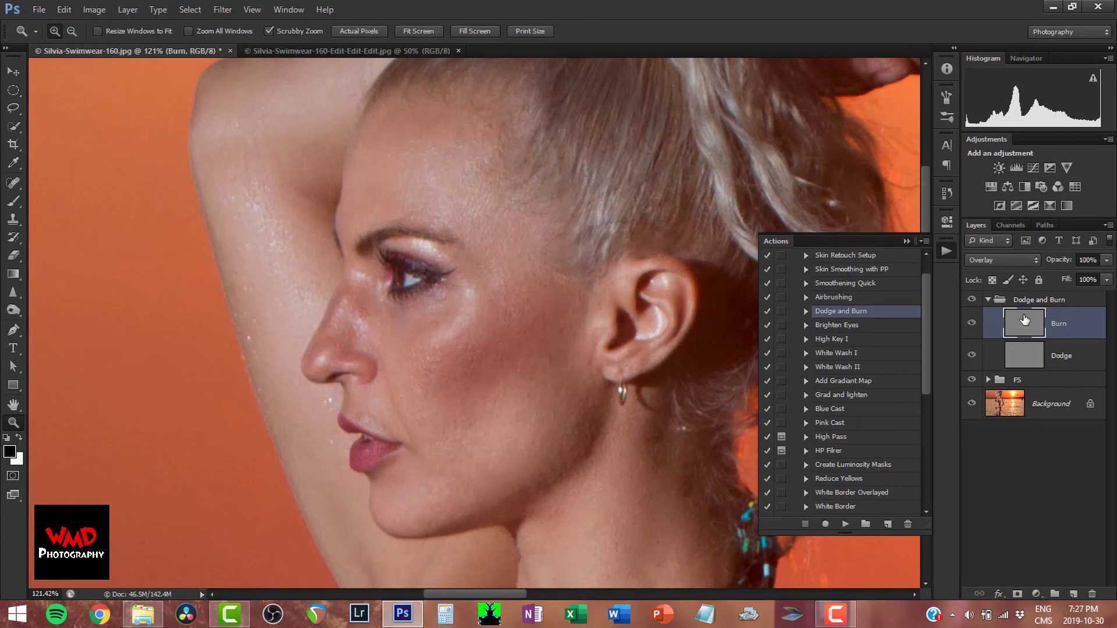
Set the Burn layer's opacity to 70%.
left_click(1059, 261)
type("70")
key("Return")
Add a Hue/Saturation adjustment layer above the Dodge and Burn group with saturation +14 and hue +2.
left_click(988, 299)
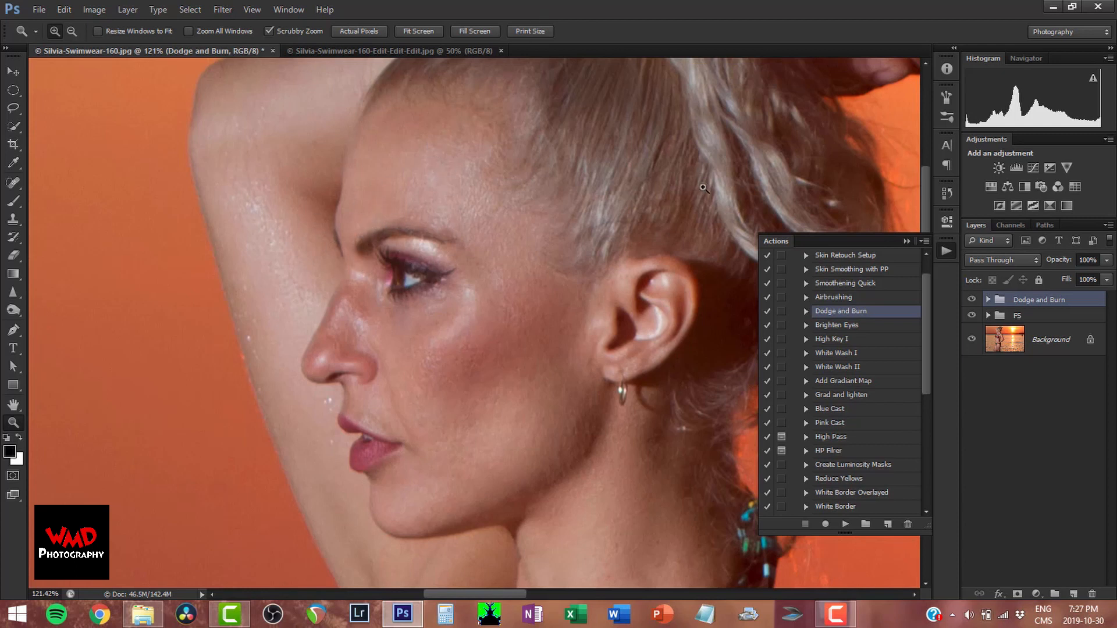
left_click(991, 186)
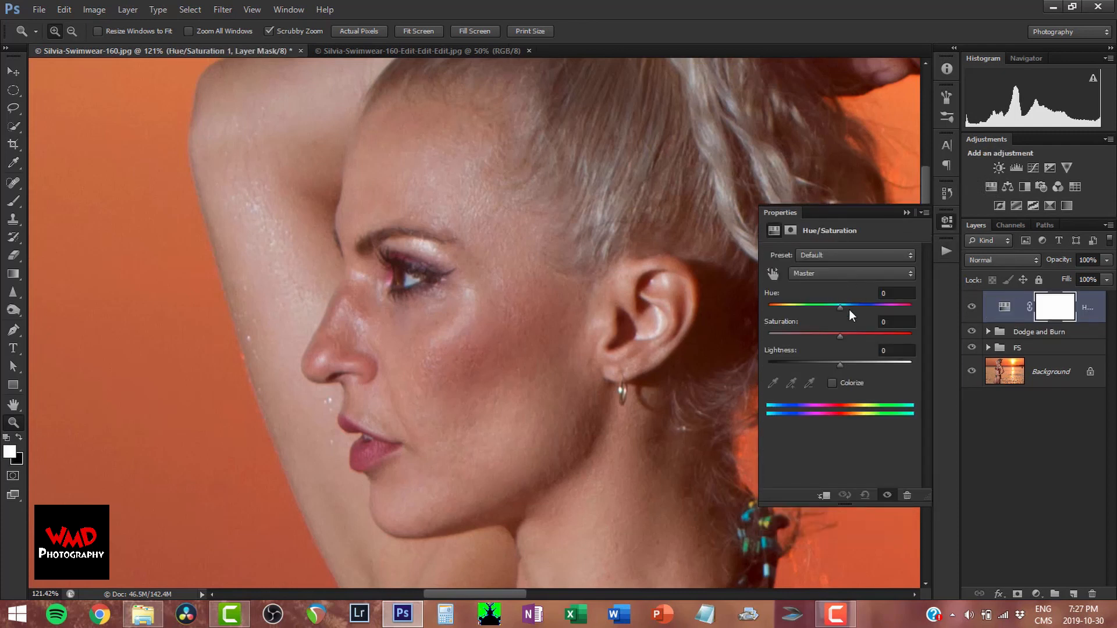
left_click(835, 383)
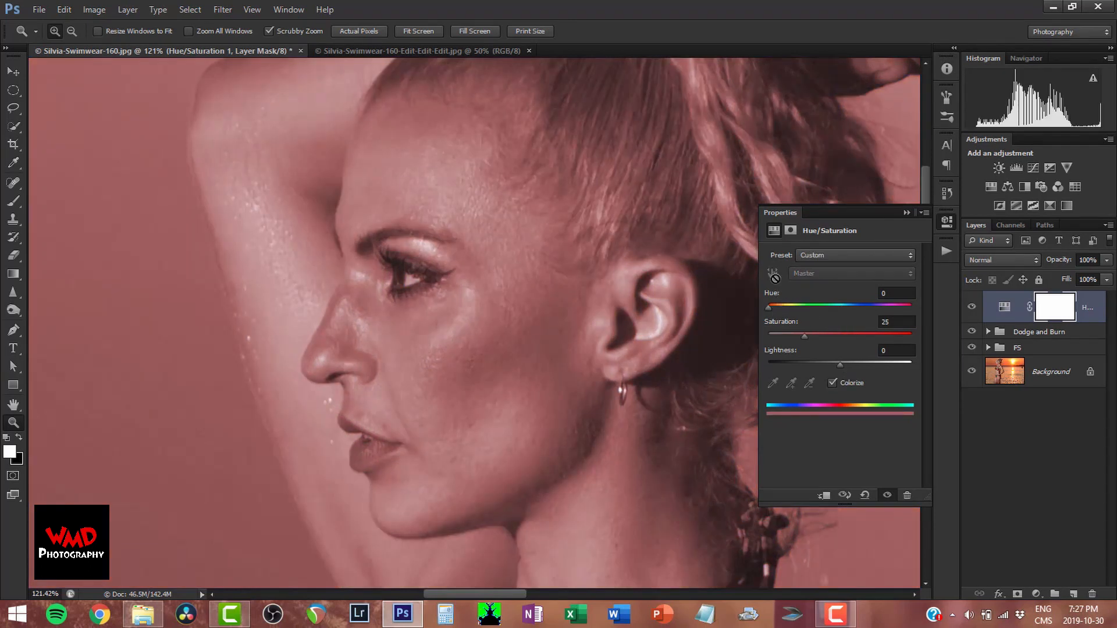
left_click(832, 382)
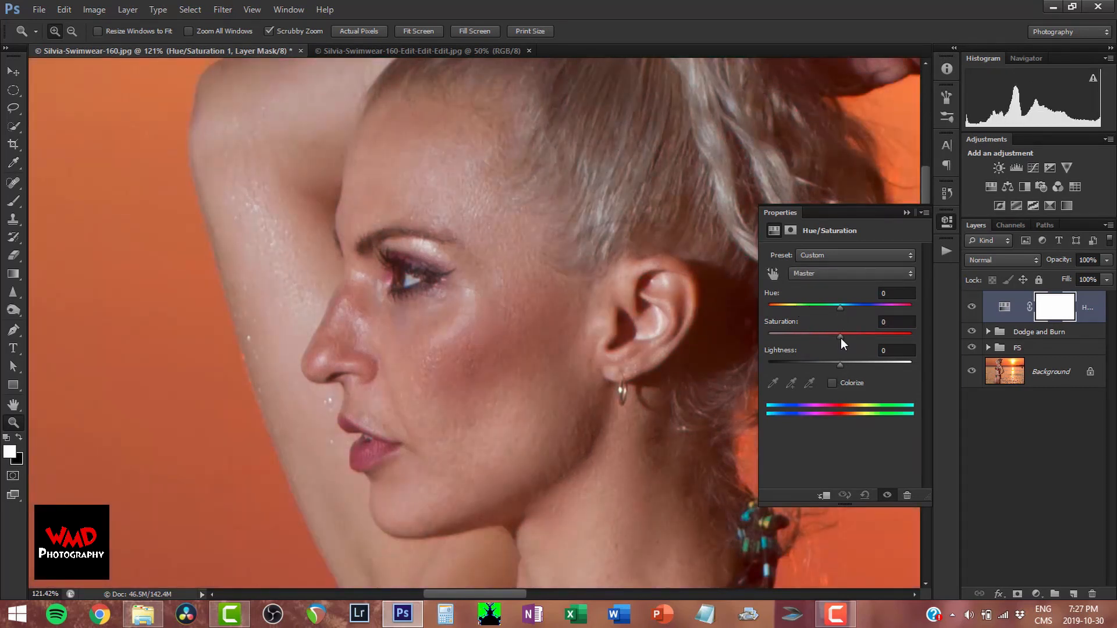
left_click_drag(840, 336, 851, 337)
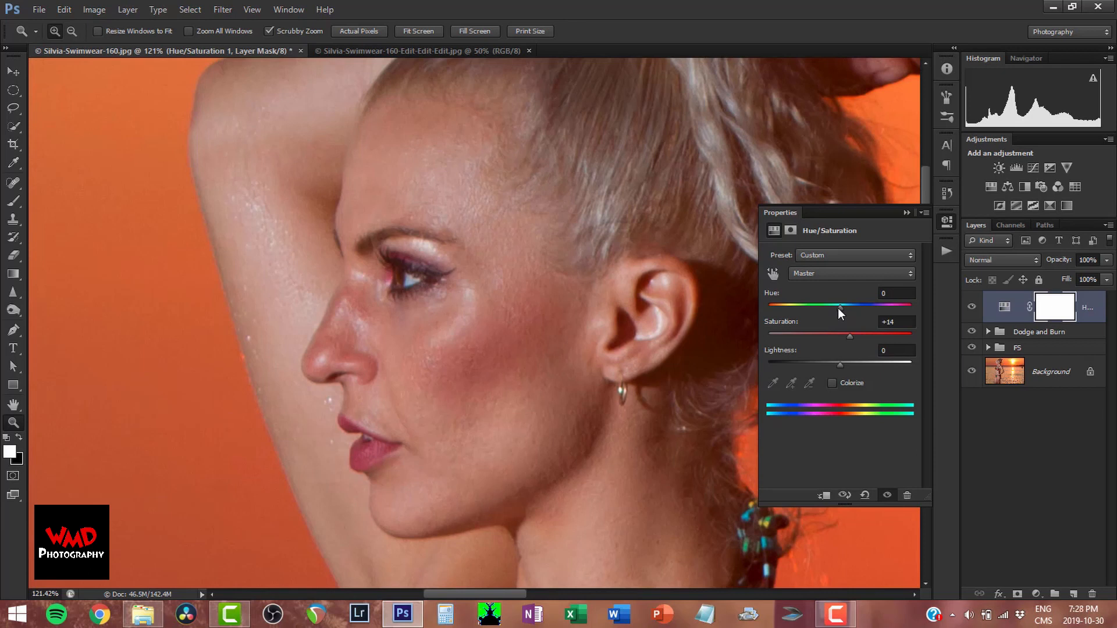
left_click_drag(839, 307, 842, 306)
Compare the face and the whole image with and without the Hue/Saturation layer by toggling its visibility.
left_click(970, 308)
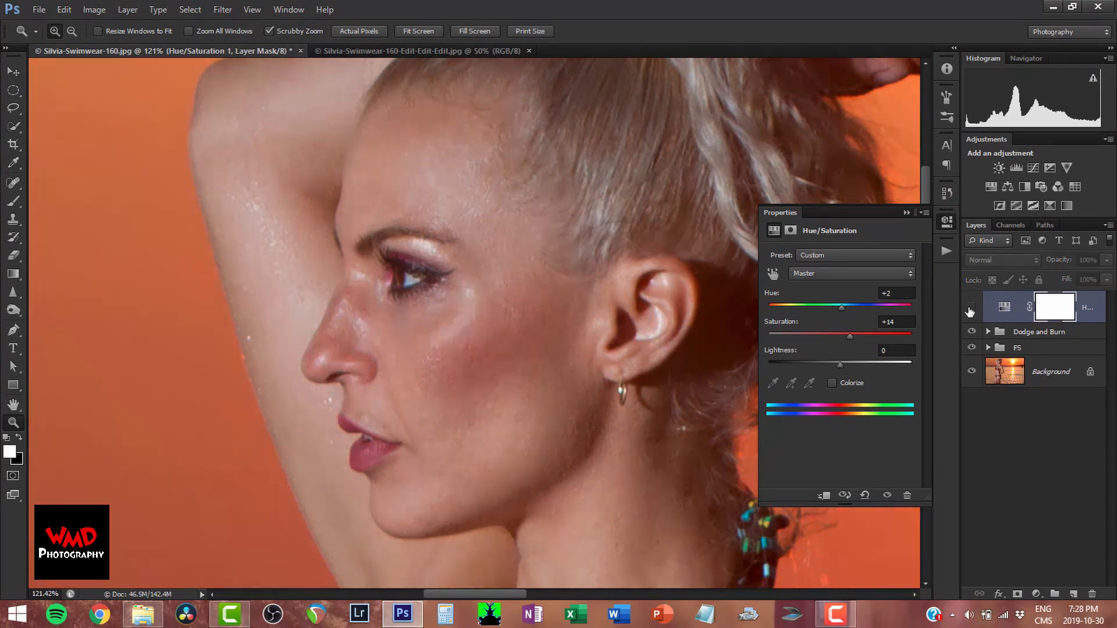
left_click(971, 308)
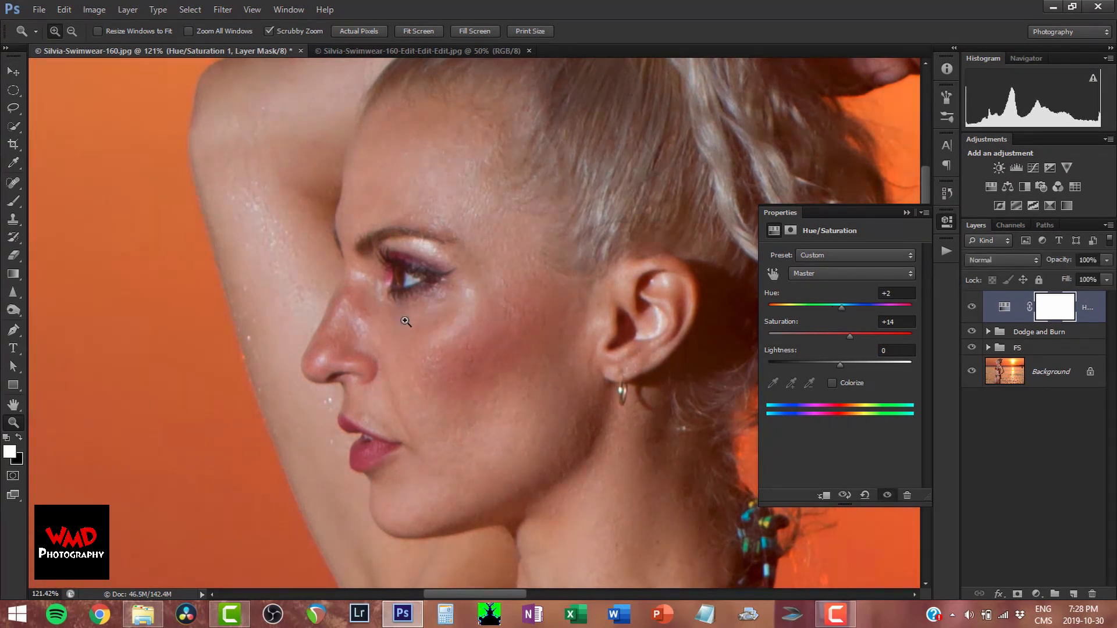
right_click(231, 237)
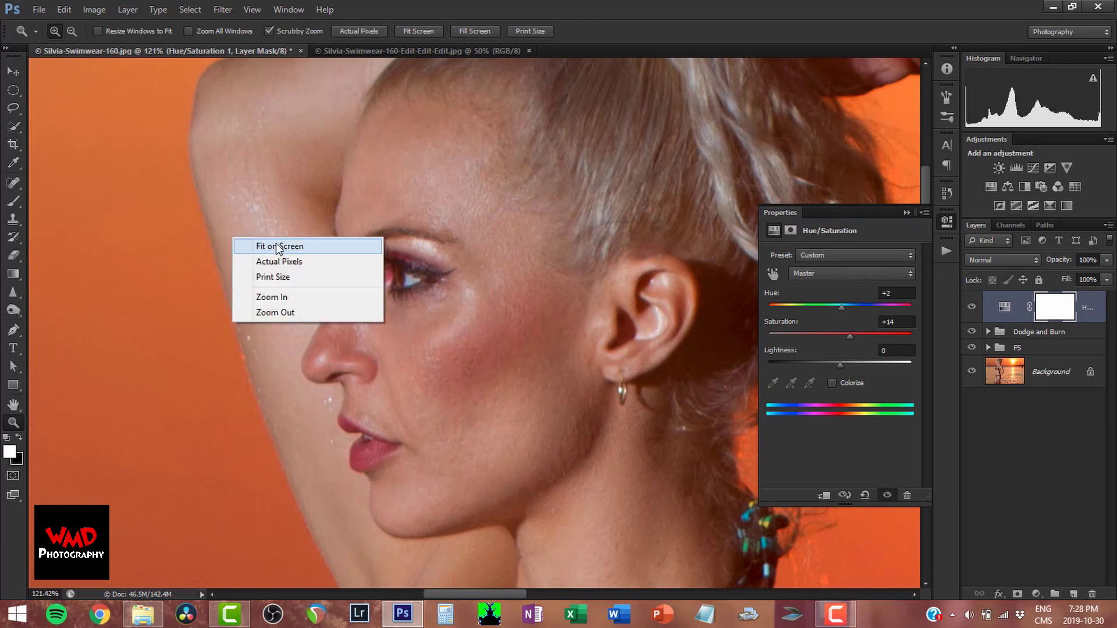
left_click(286, 247)
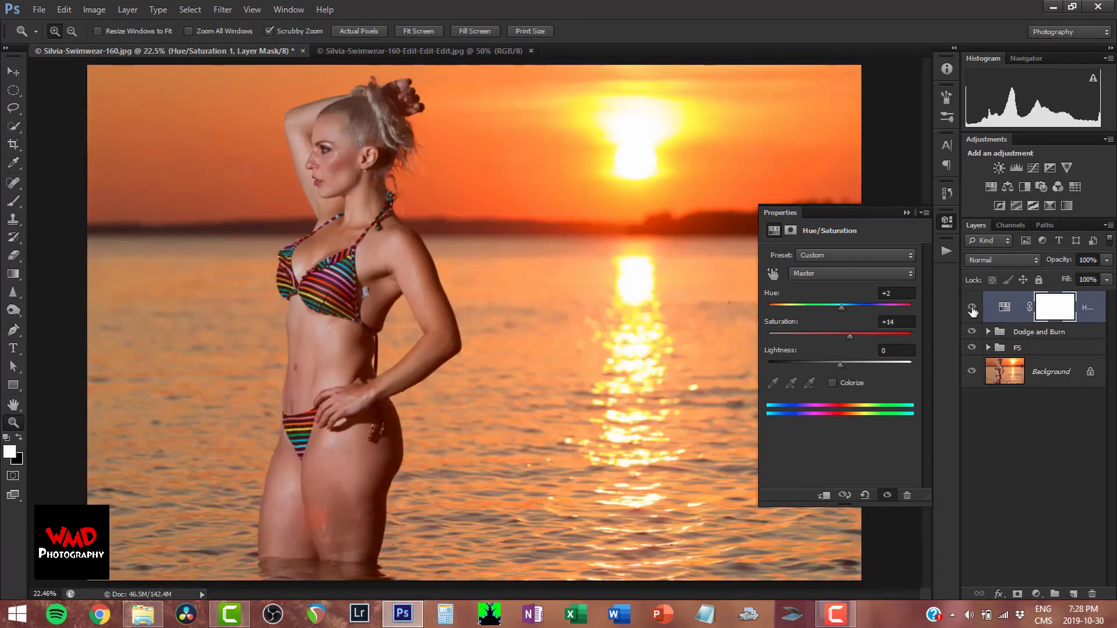
left_click(971, 308)
left_click(973, 308)
Run the Add Gradiant Map action to add a gradient map layer above the Hue/Saturation layer.
left_click_drag(947, 249, 936, 252)
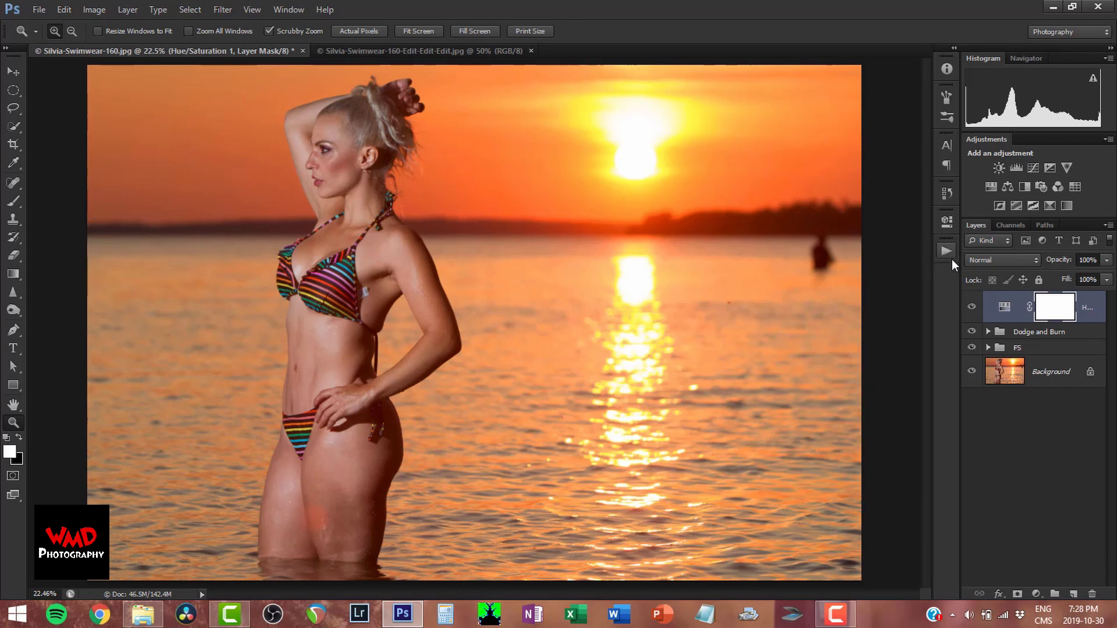
left_click(947, 252)
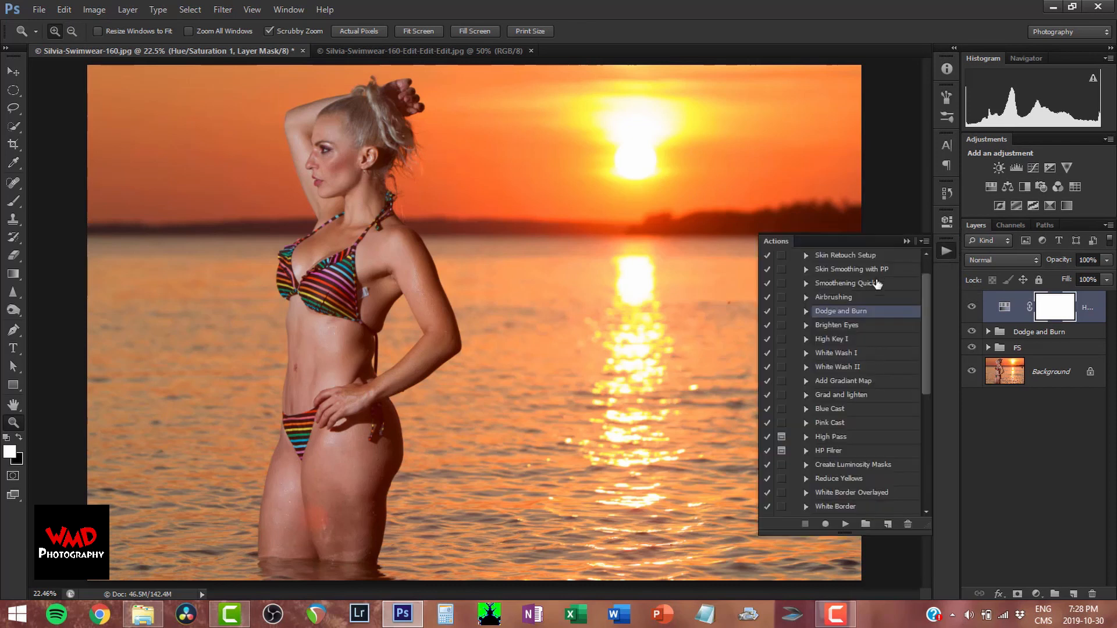
left_click(843, 381)
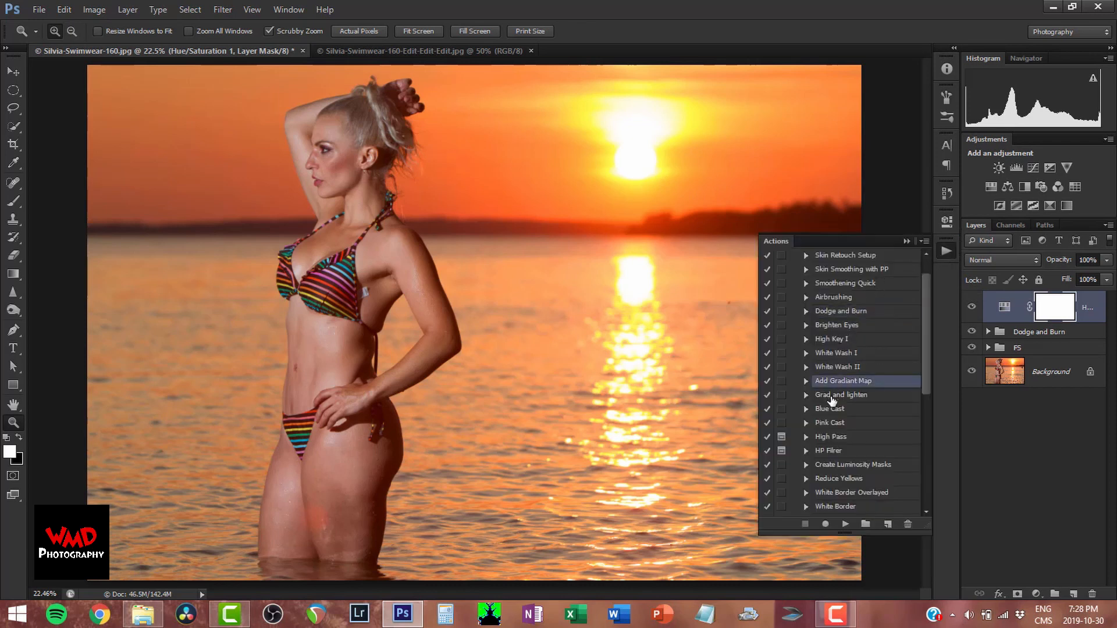
left_click(843, 523)
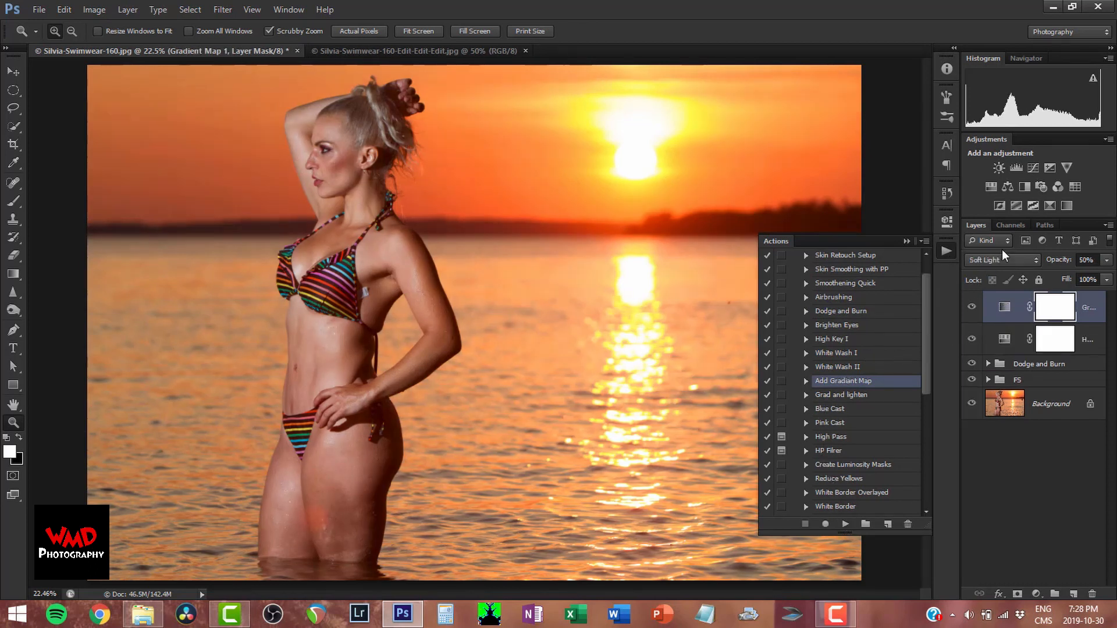
Add a Curves adjustment layer at the top of the stack with the Lighter (RGB) preset.
left_click(1034, 167)
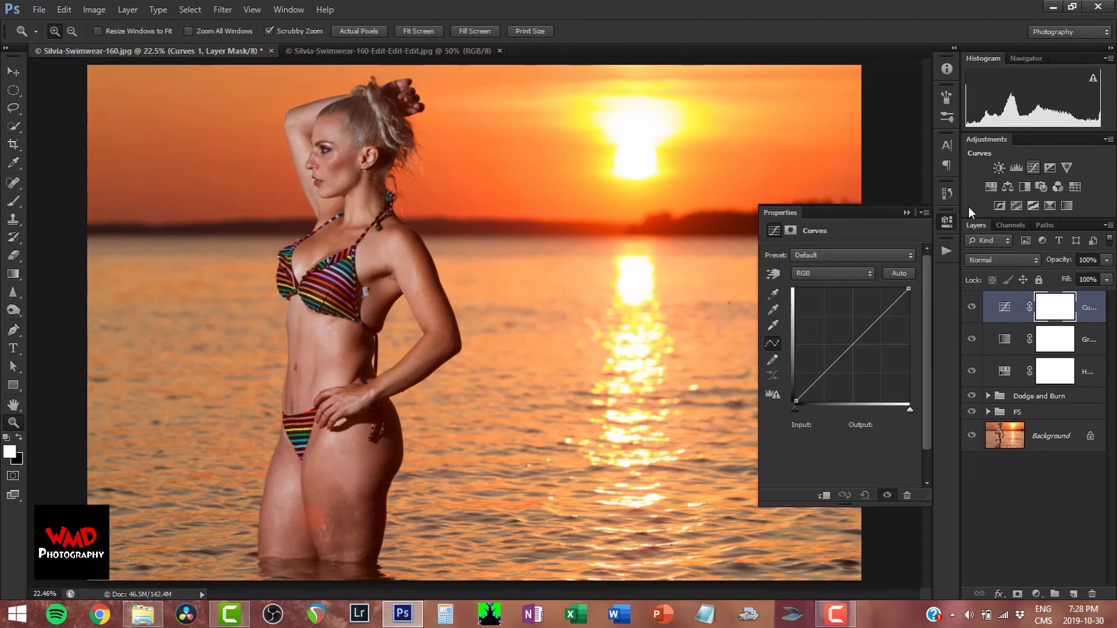
left_click(844, 255)
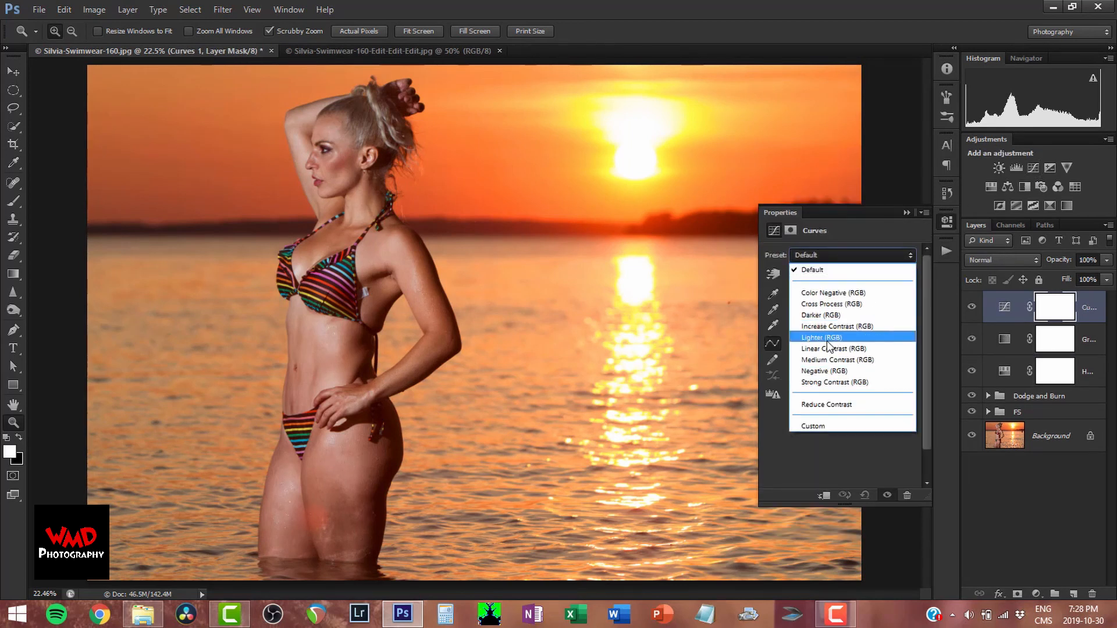
left_click(828, 343)
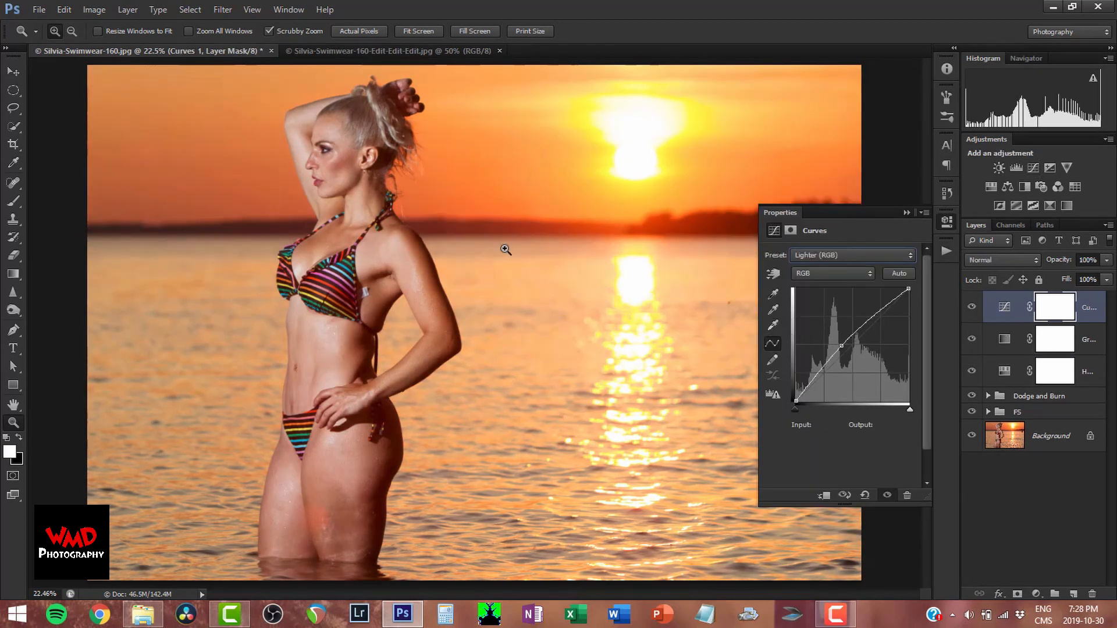
Set the Curves layer's opacity to 70% after trying 50% while judging the brightness on the upper body.
left_click(419, 293)
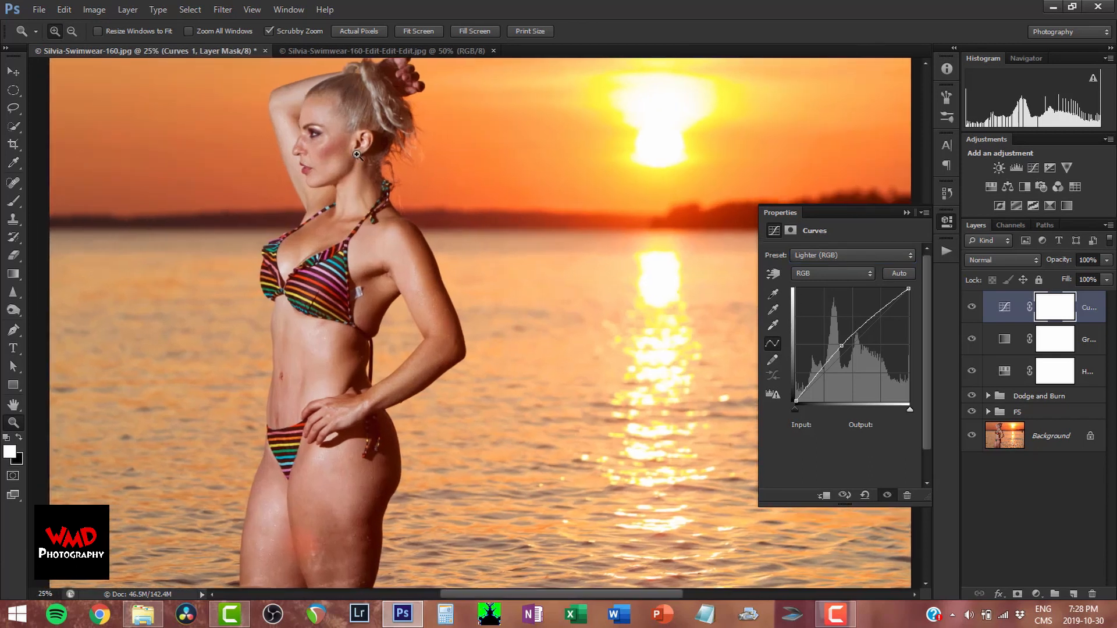
left_click_drag(356, 99, 407, 119)
key("v")
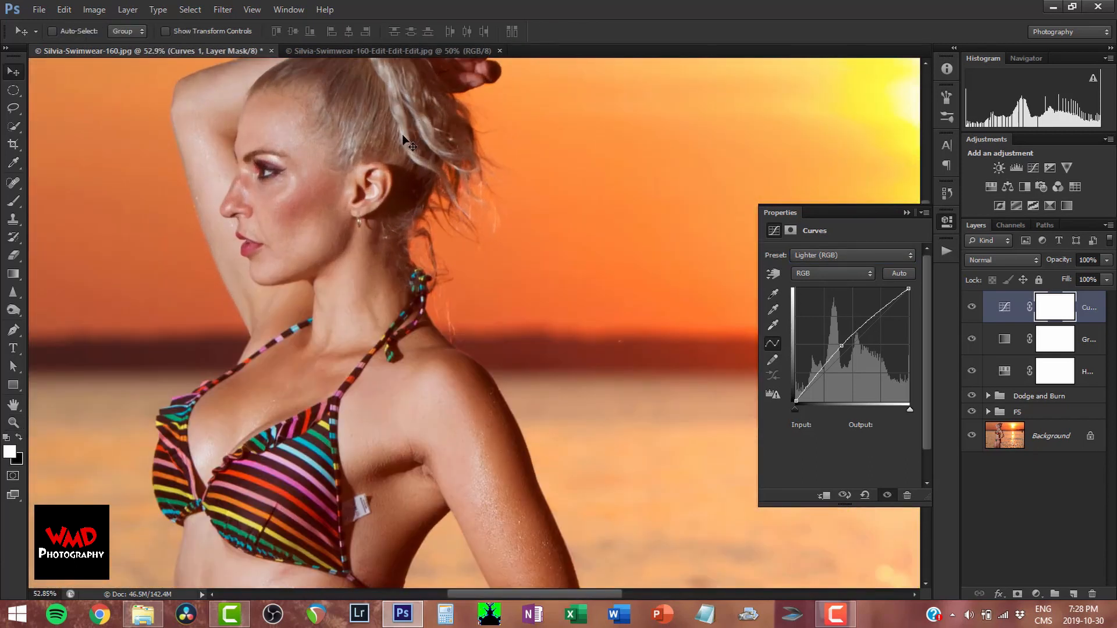
key("7")
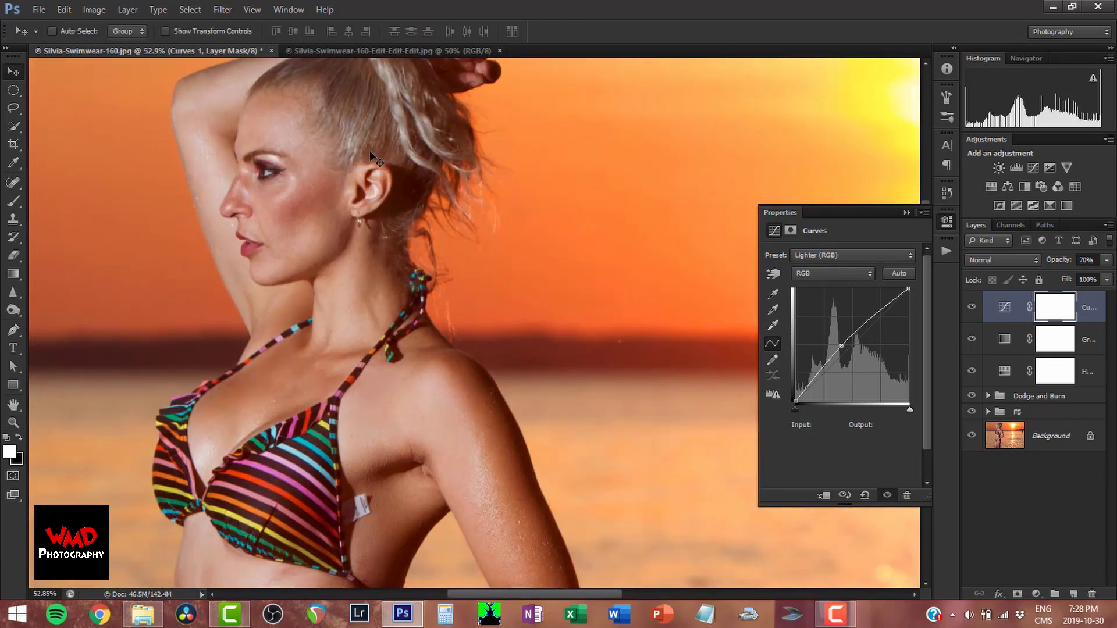
key("5")
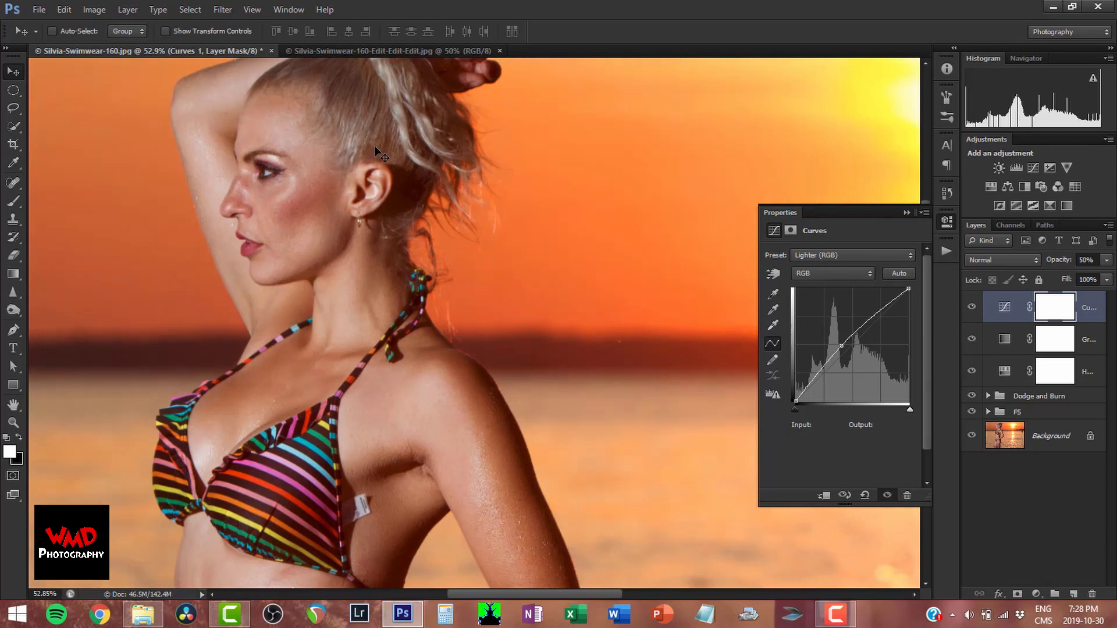
key("7")
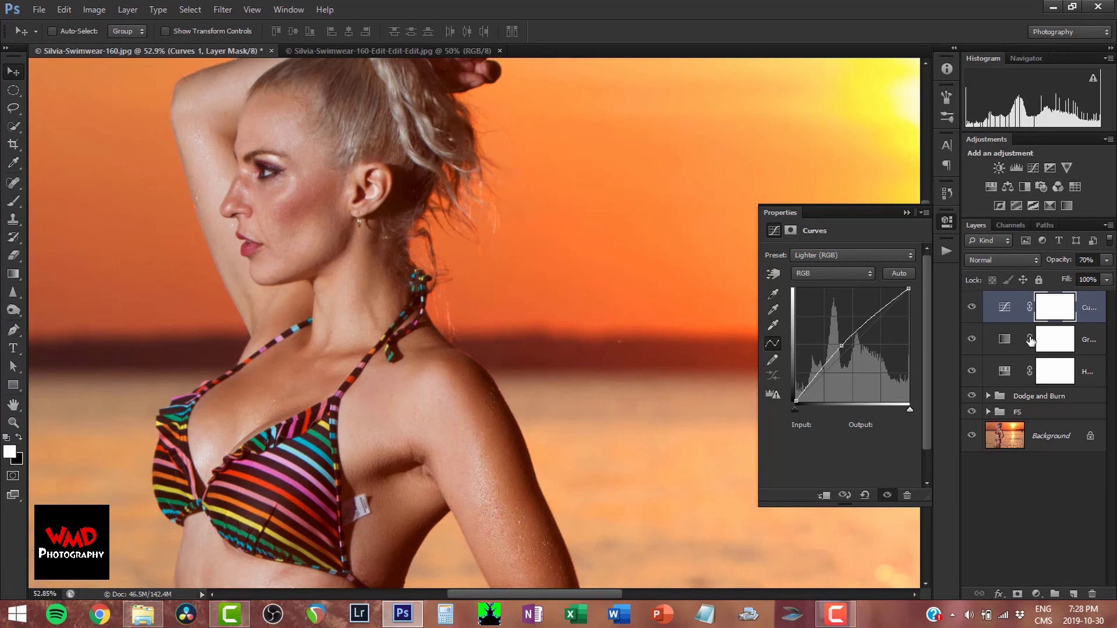
Group the Curves, Gradient Map and Hue/Saturation layers and name the group Color Grade.
left_click(1008, 373, "shift")
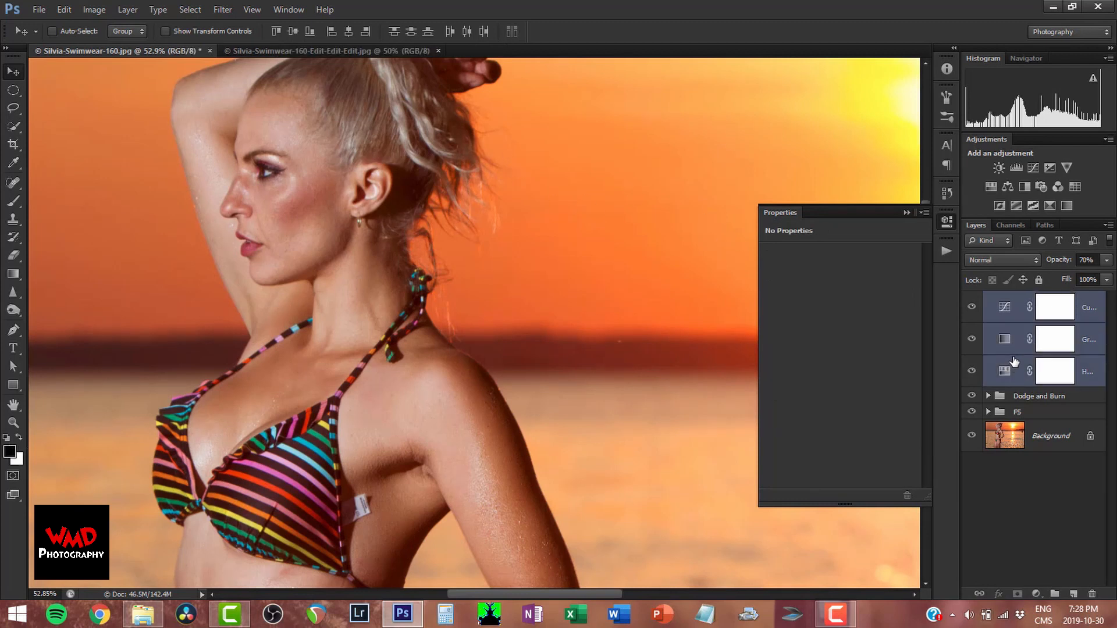
key("ctrl+g")
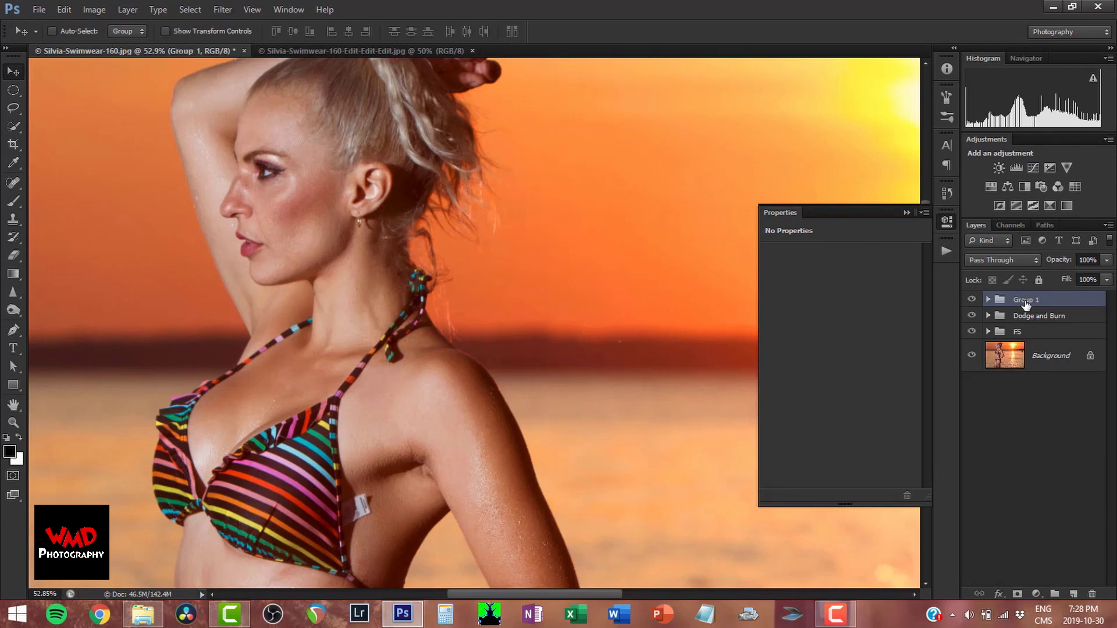
double_click(1026, 299)
type("Color Grade")
key("Return")
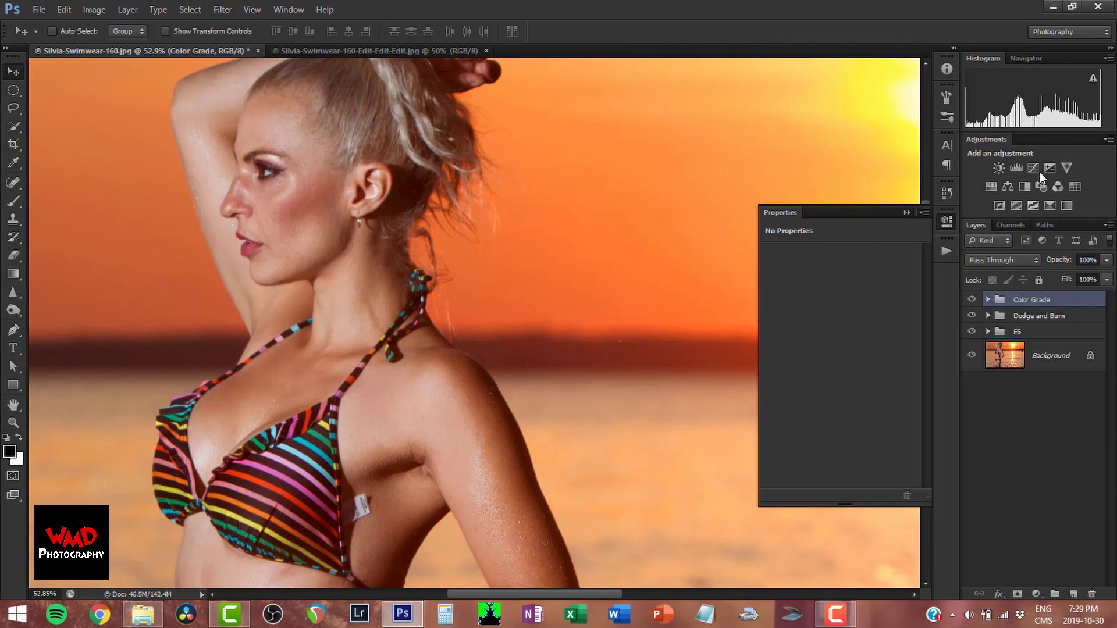
Start saving the graded image as a new copy and choose the JPEG format.
right_click(383, 169)
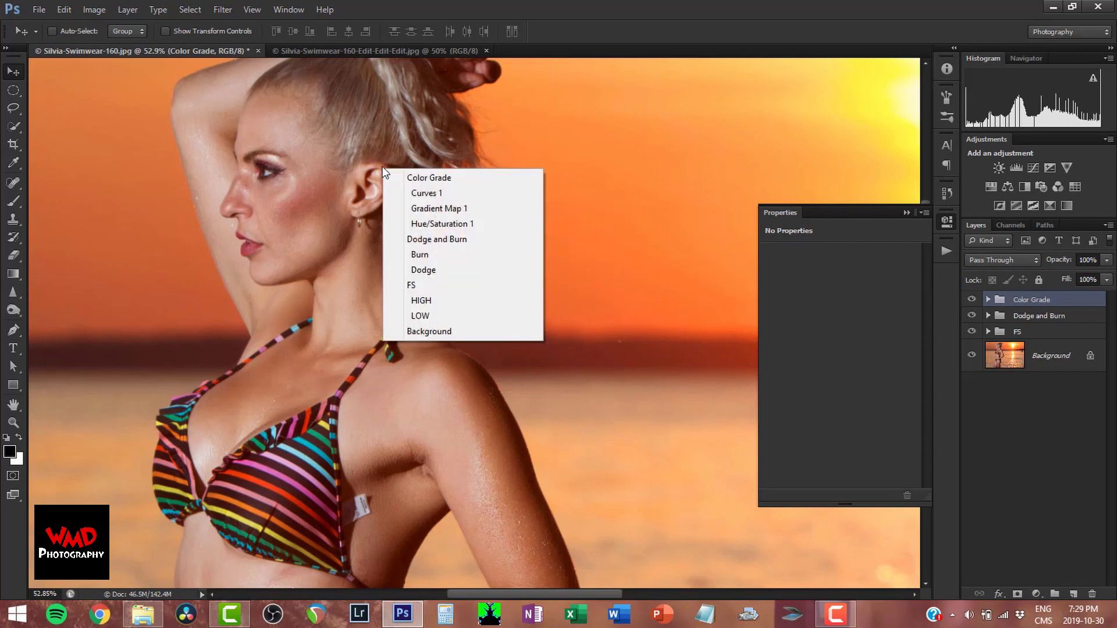
left_click(592, 36)
key("z")
right_click(375, 199)
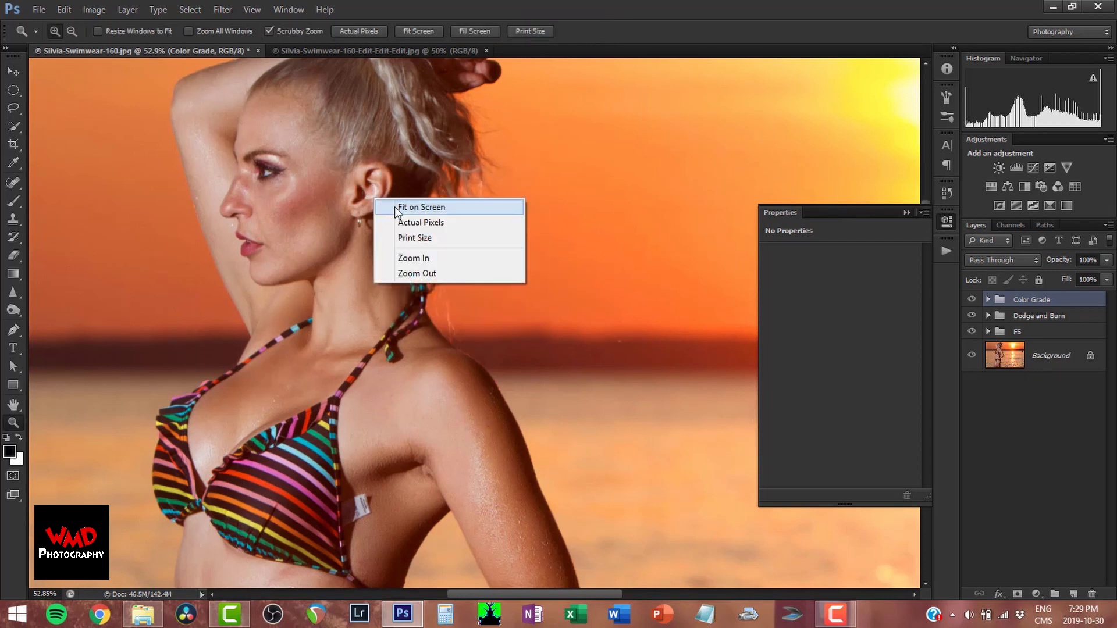
left_click(408, 207)
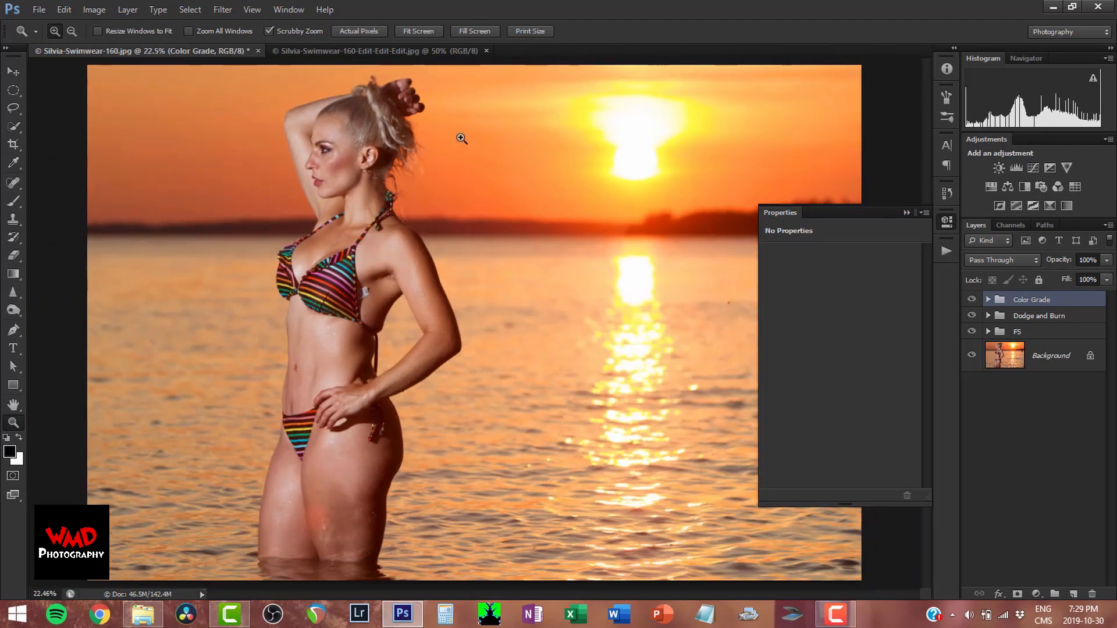
left_click(947, 221)
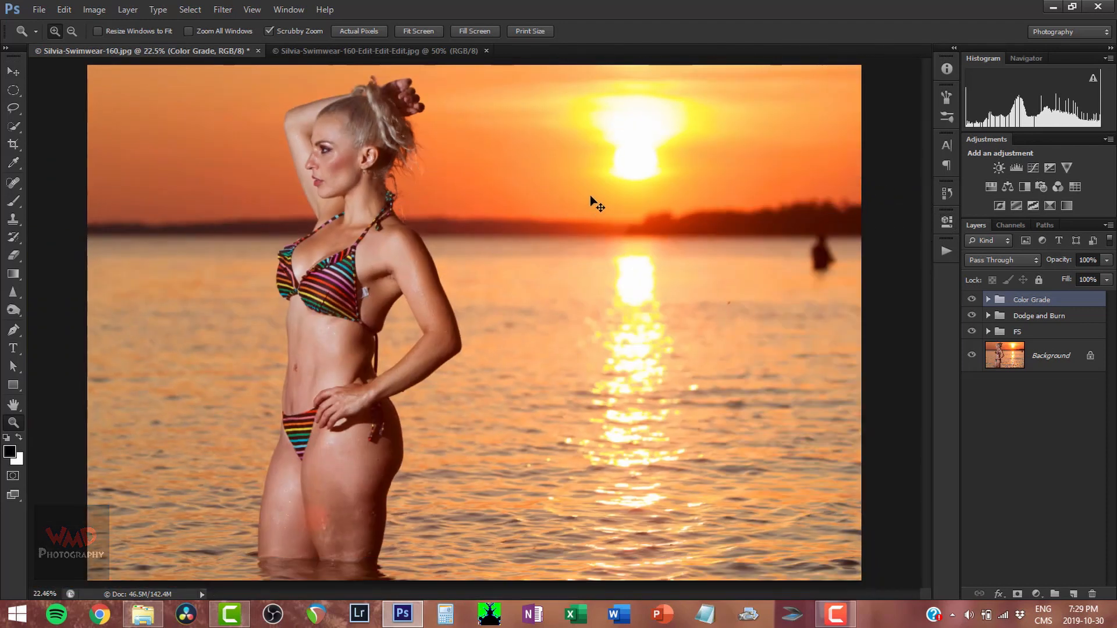
key("ctrl+shift+s")
left_click(233, 428)
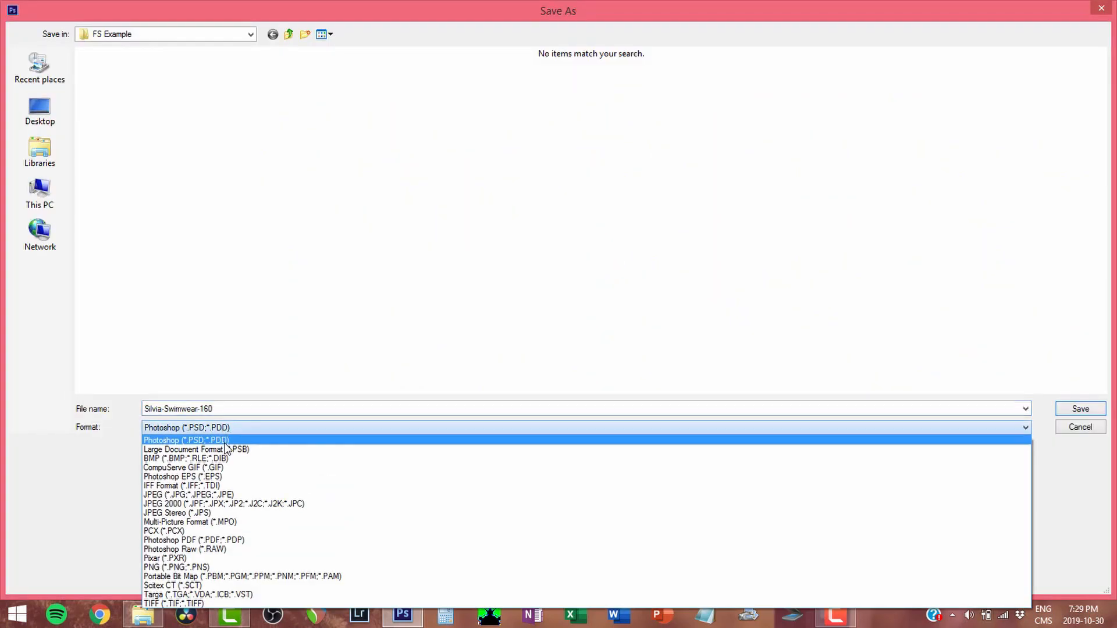
left_click(200, 495)
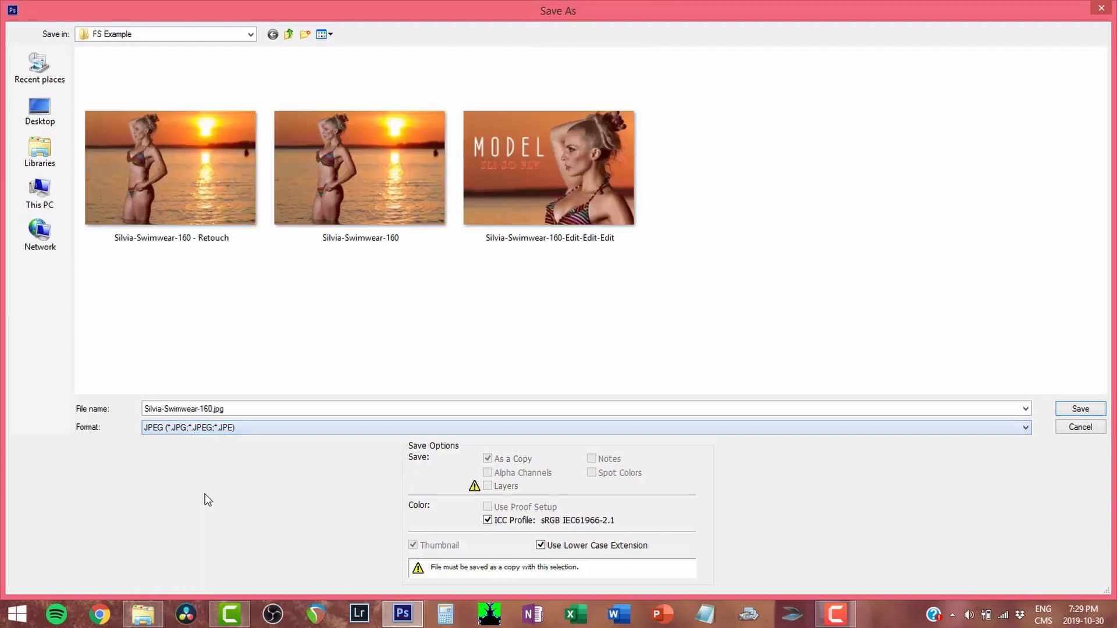
Append "-color grade" to the copy's file name and save the JPEG at quality 12 (Maximum), Baseline ("Standard").
left_click_drag(241, 411, 200, 410)
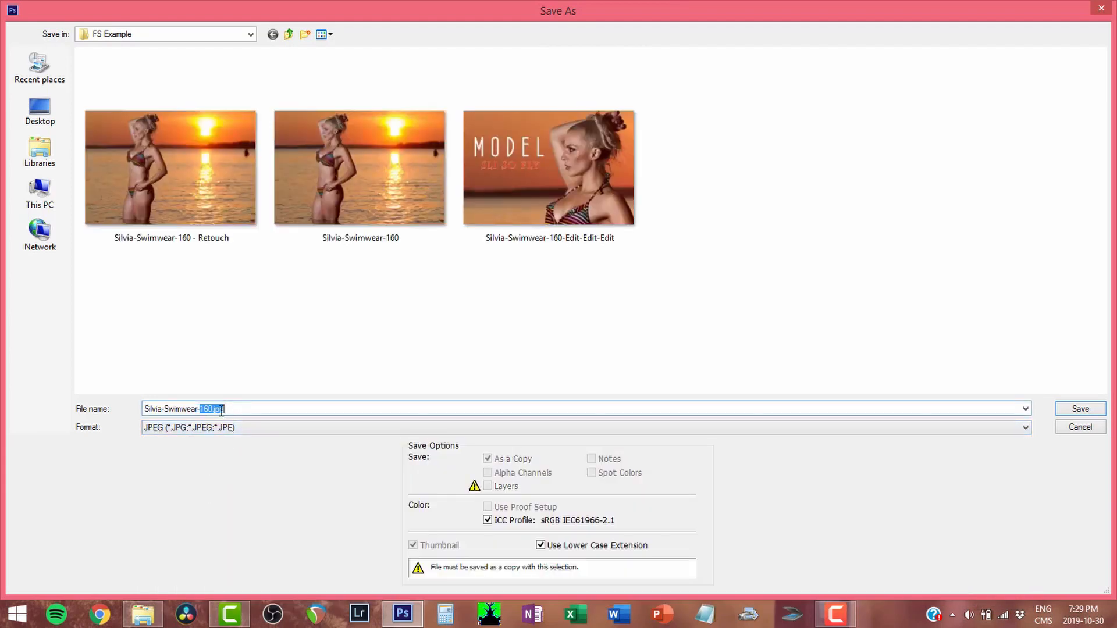
key("BackSpace")
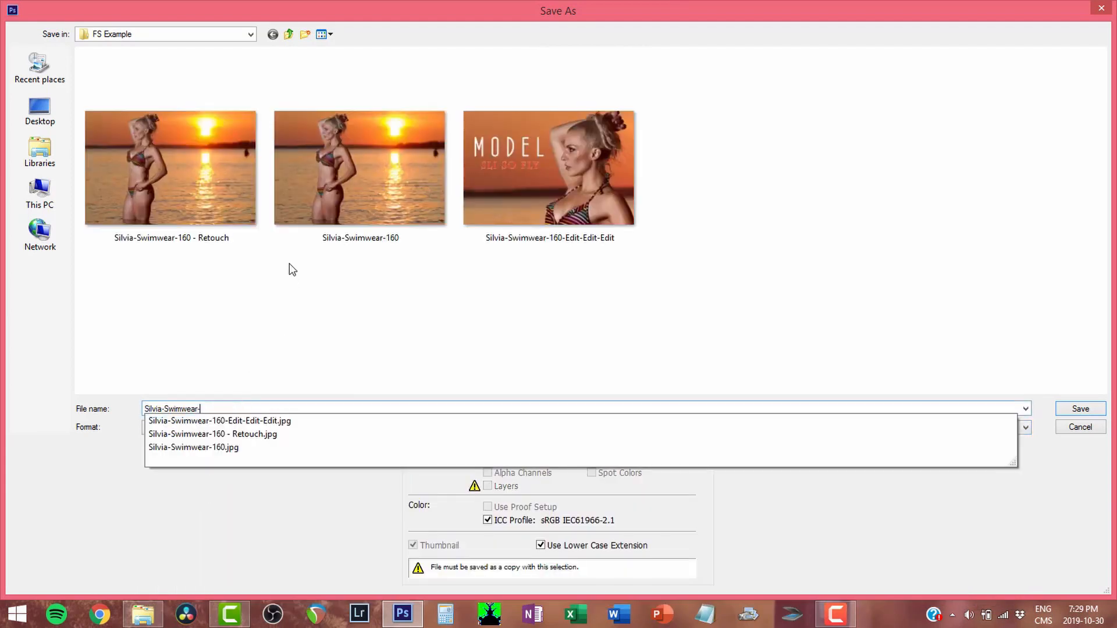
key("ctrl+z")
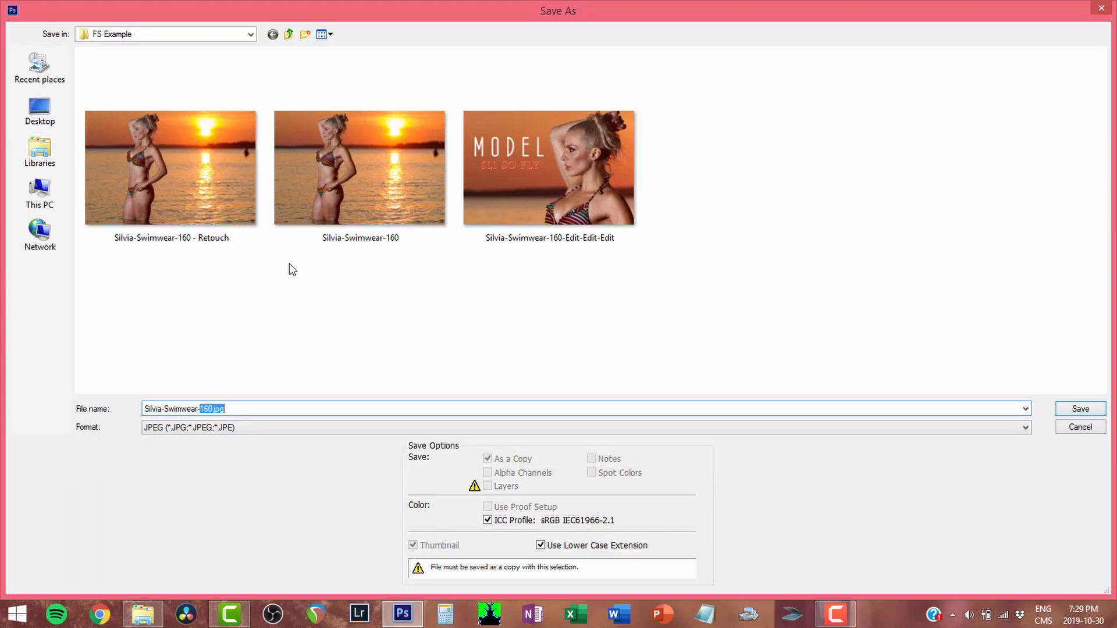
key("Right")
key("BackSpace")
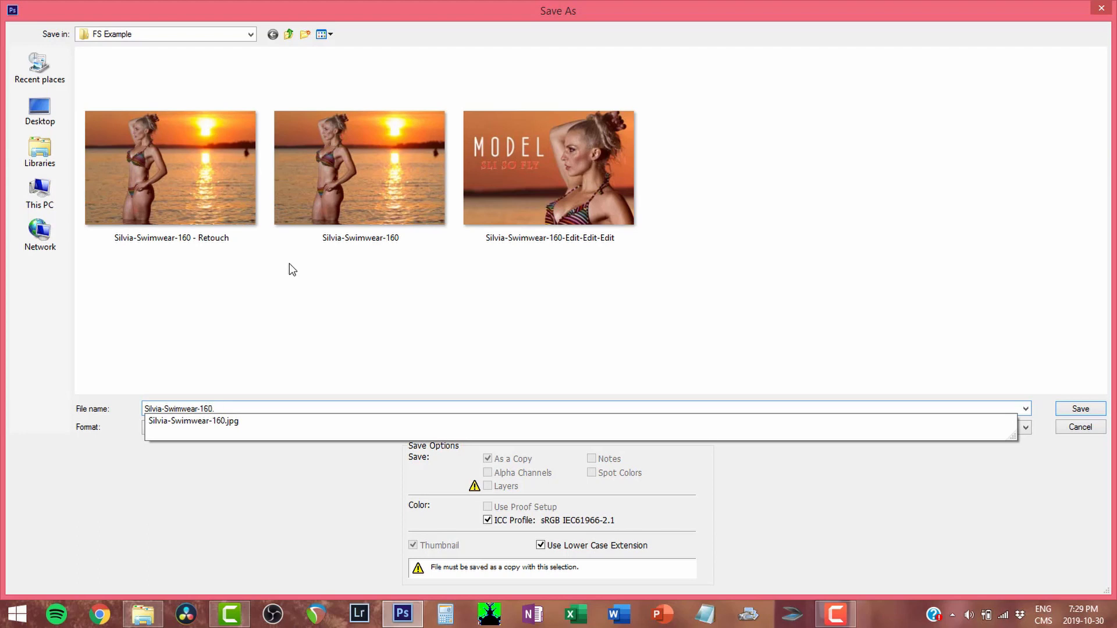
key("BackSpace")
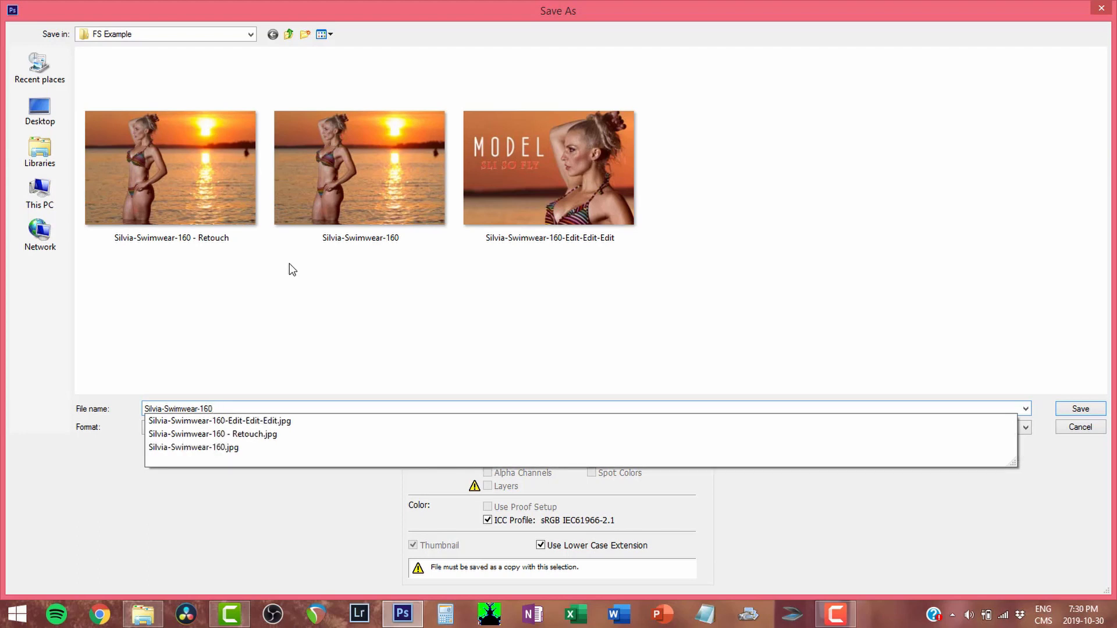
type("-")
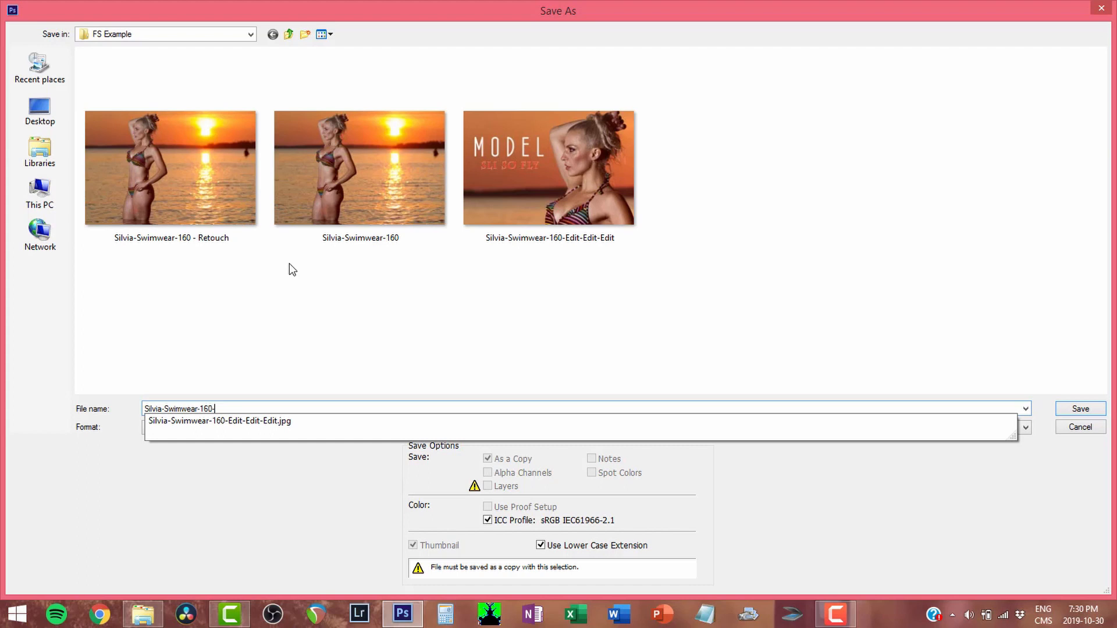
type("color")
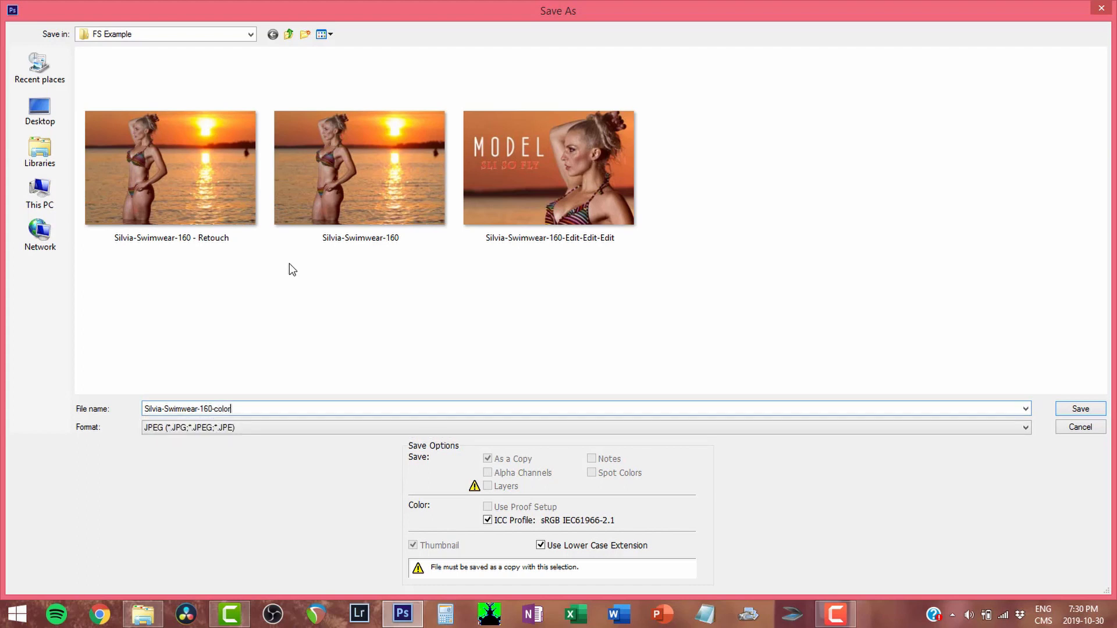
type(" grade")
key("Return")
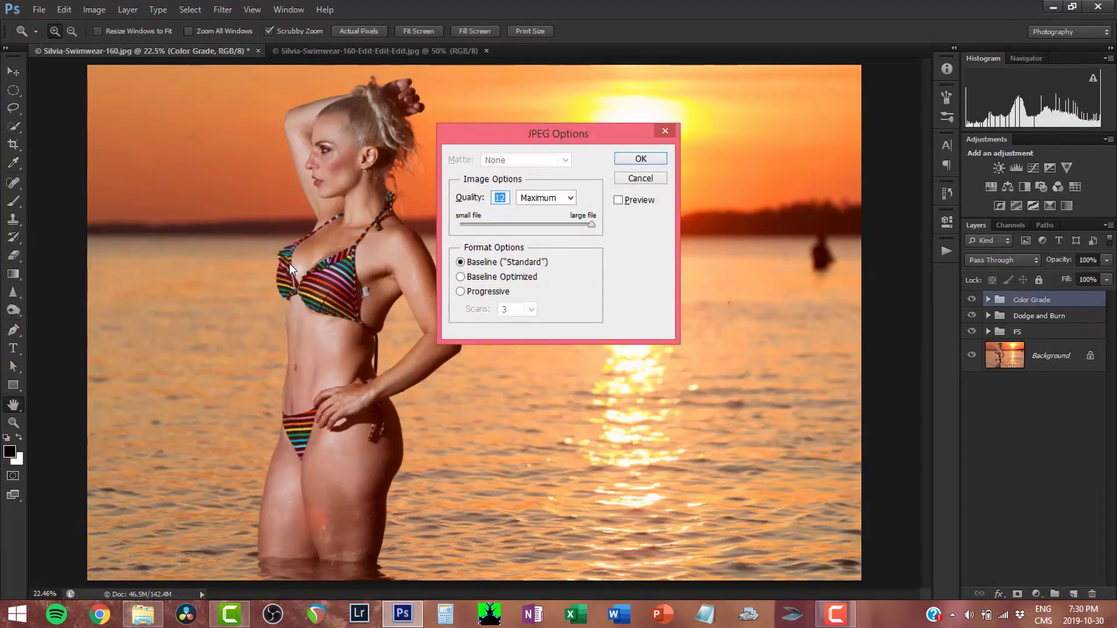
key("Return")
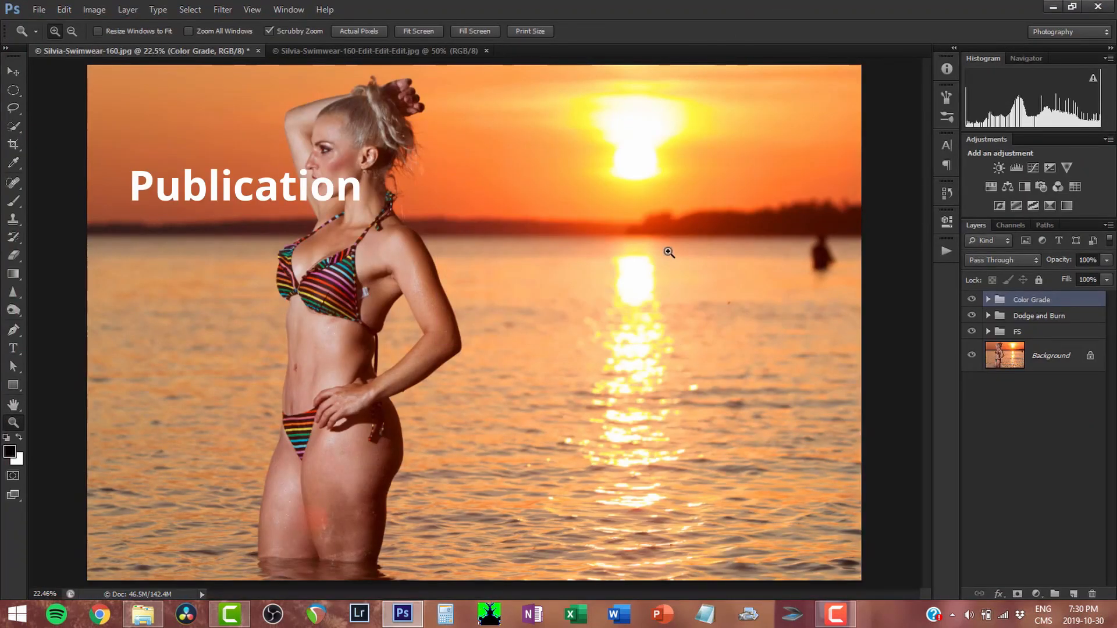
Start the Crop tool on the image and constrain it to a 16 x 9 aspect ratio.
key("c")
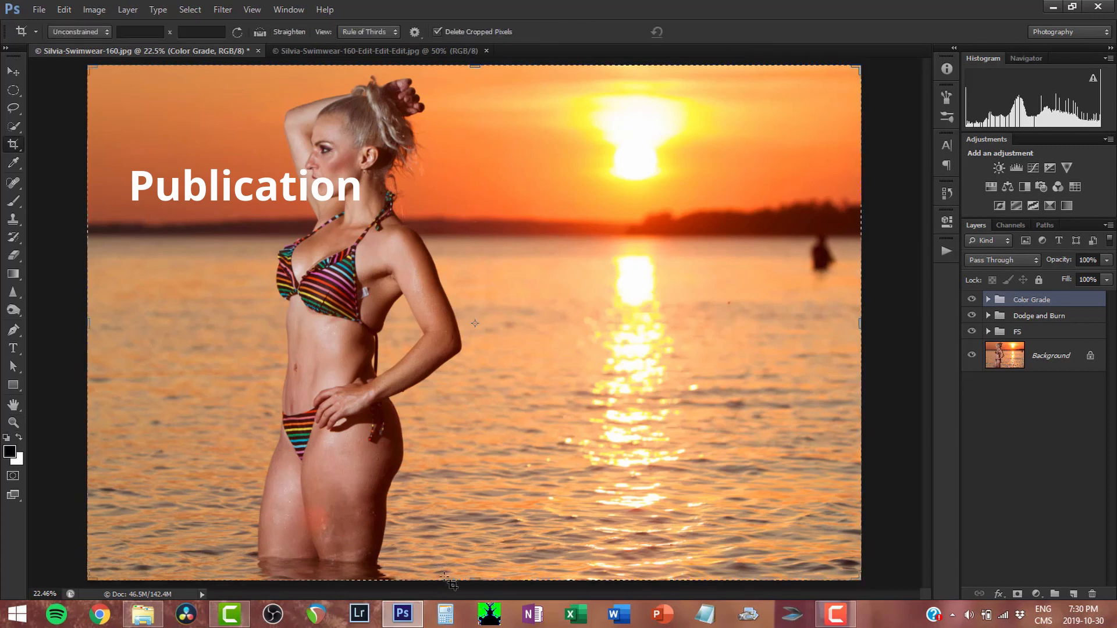
left_click(135, 33)
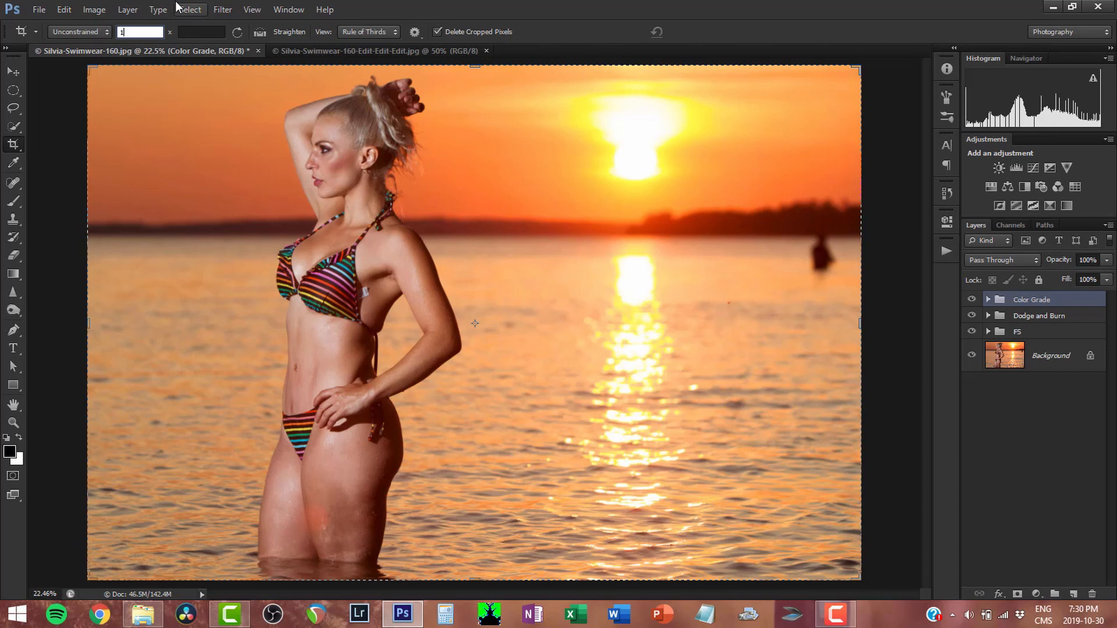
type("16")
key("Tab")
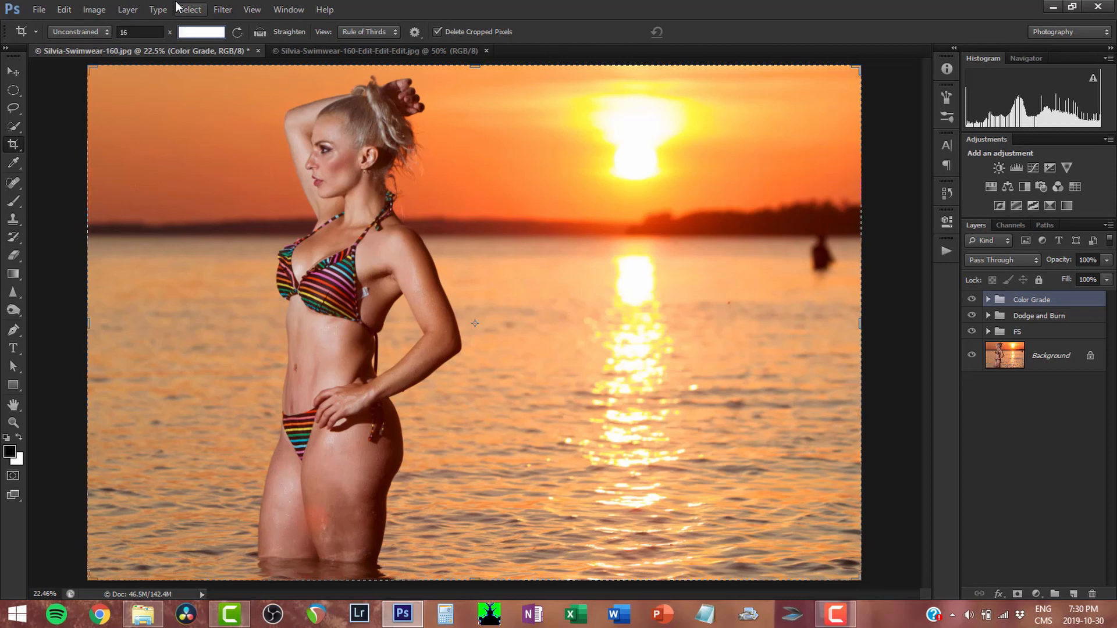
type("9")
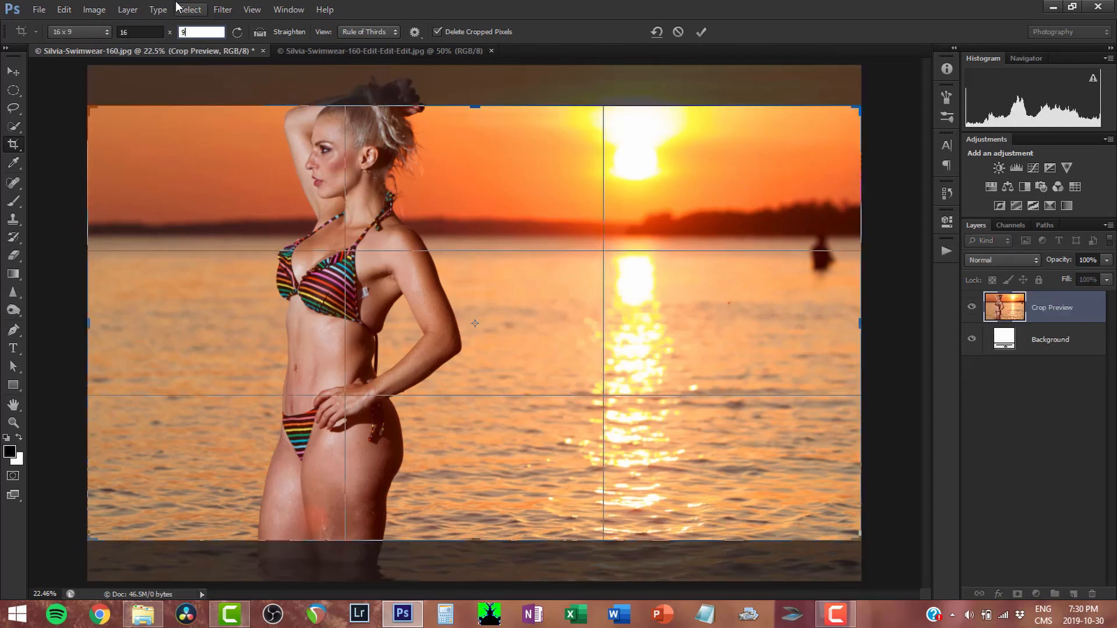
key("Tab")
key("Tab")
Crop the photo tightly to the model's head and chest with open sky in front of her face, and fit the result on screen.
left_click_drag(860, 324, 667, 322)
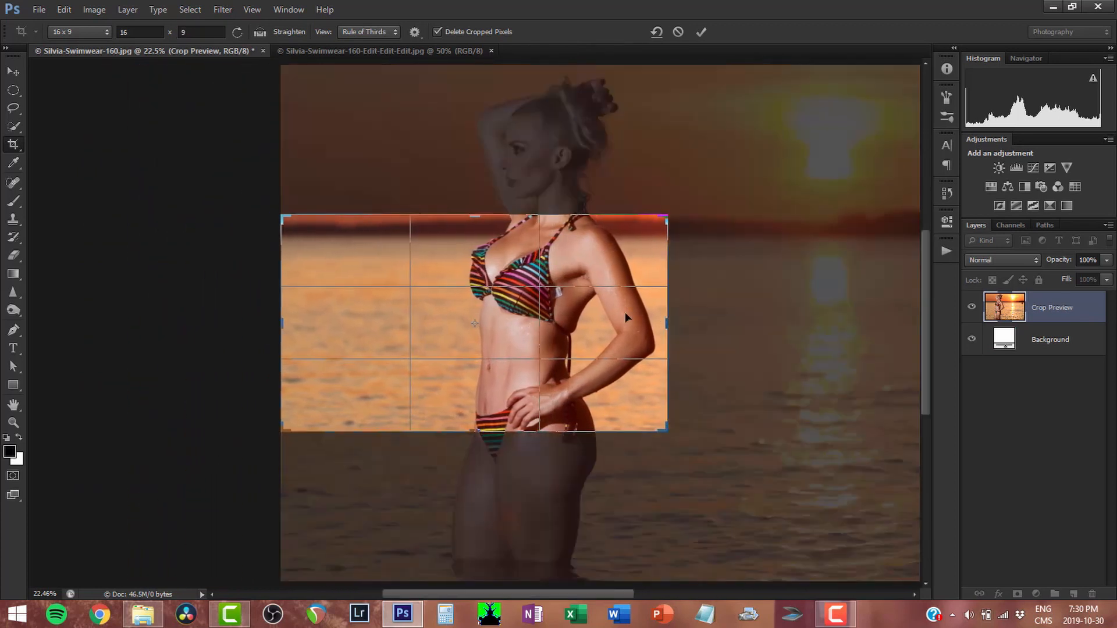
left_click_drag(586, 256, 590, 398)
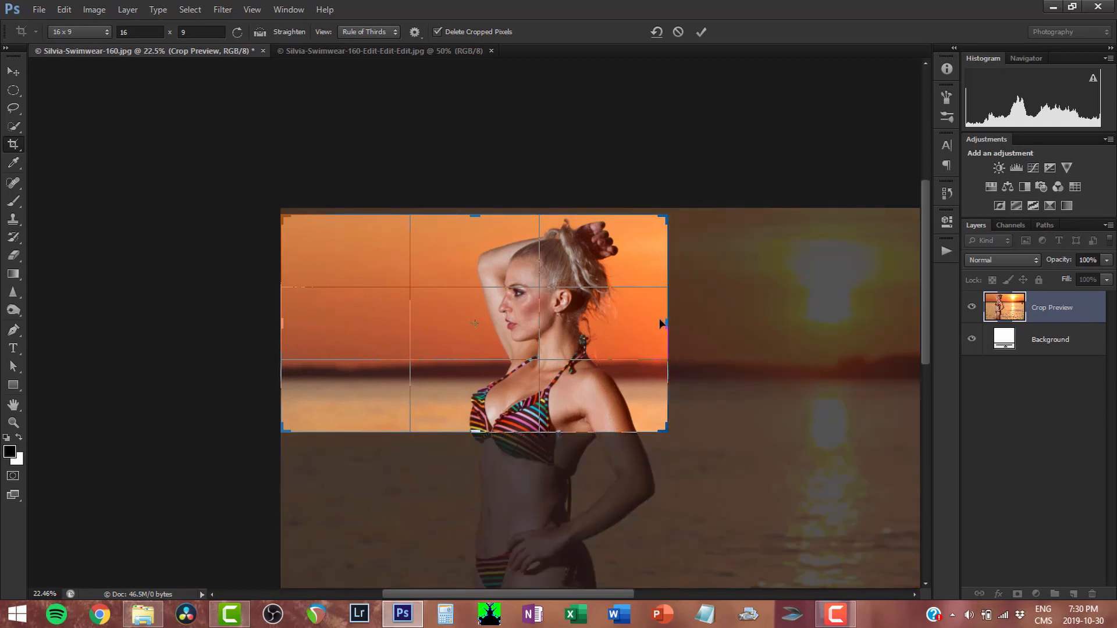
left_click_drag(668, 321, 618, 327)
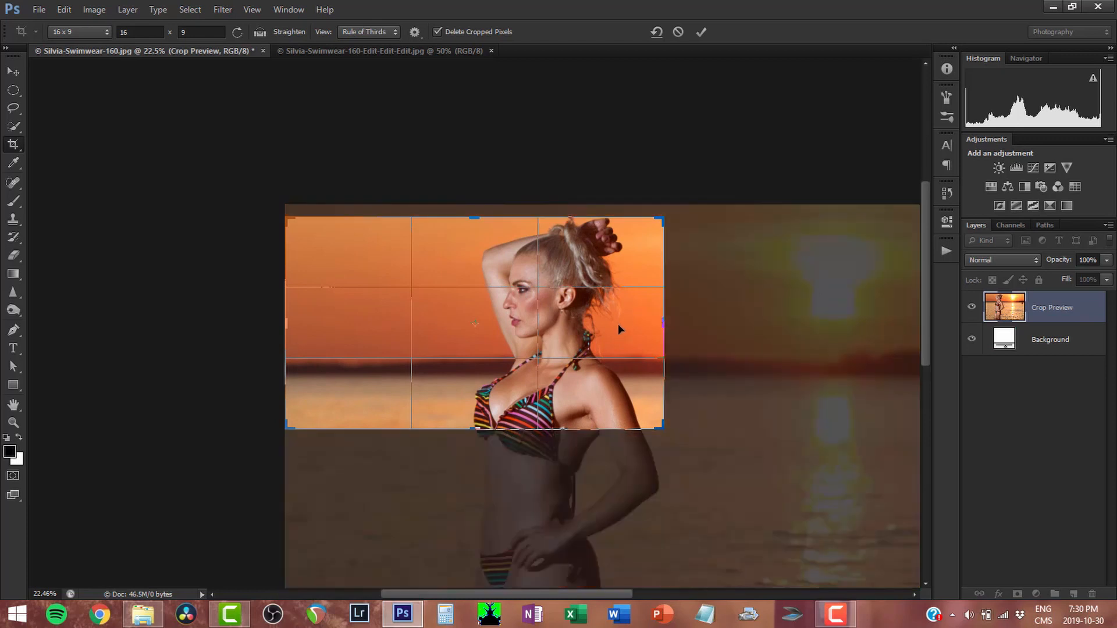
left_click(701, 32)
key("z")
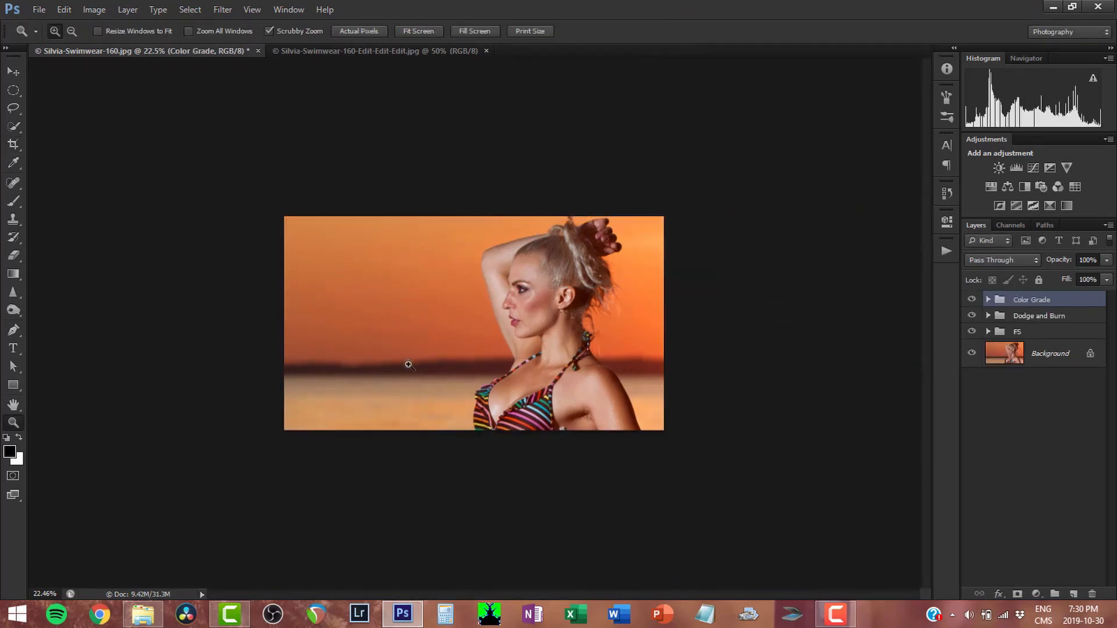
right_click(462, 341)
left_click(511, 348)
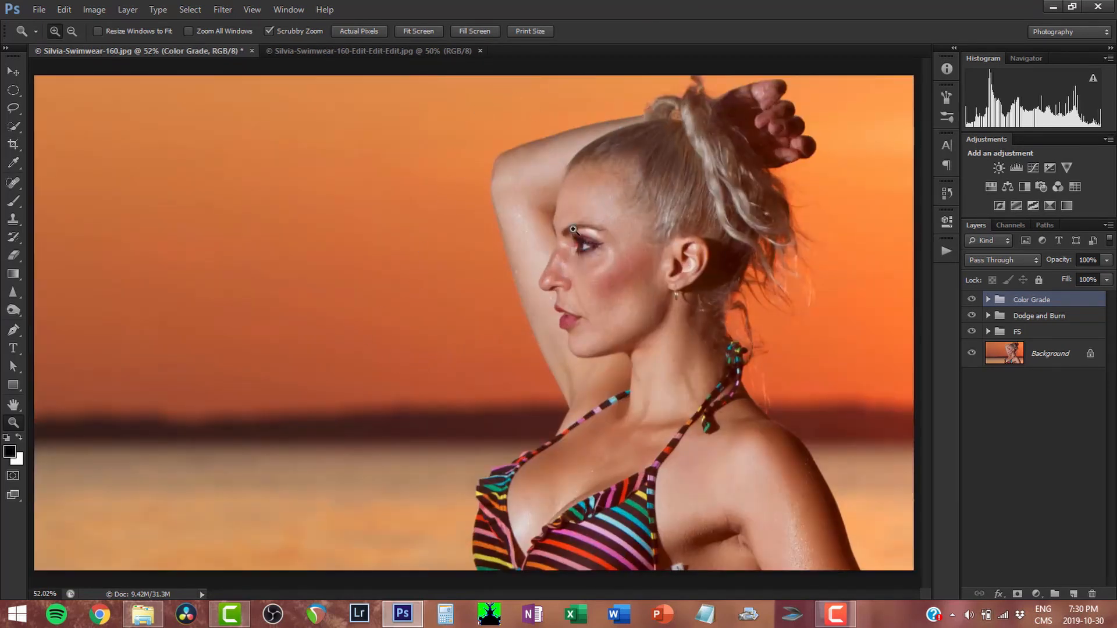
Start saving the cropped image as a new file, appending " - final" to its file name.
key("alt+f")
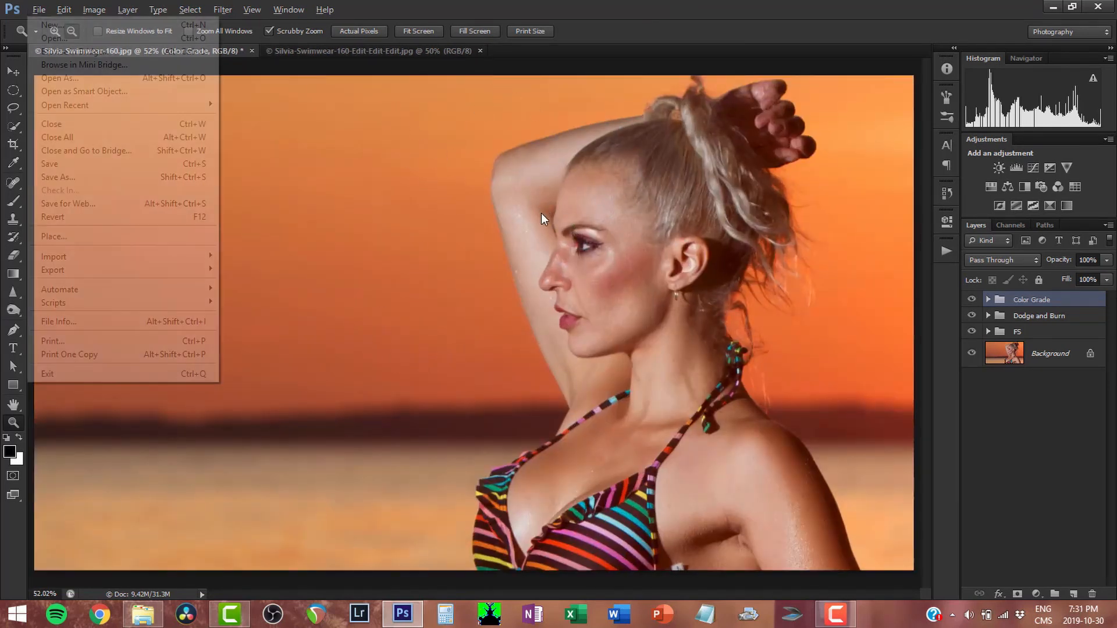
key("a")
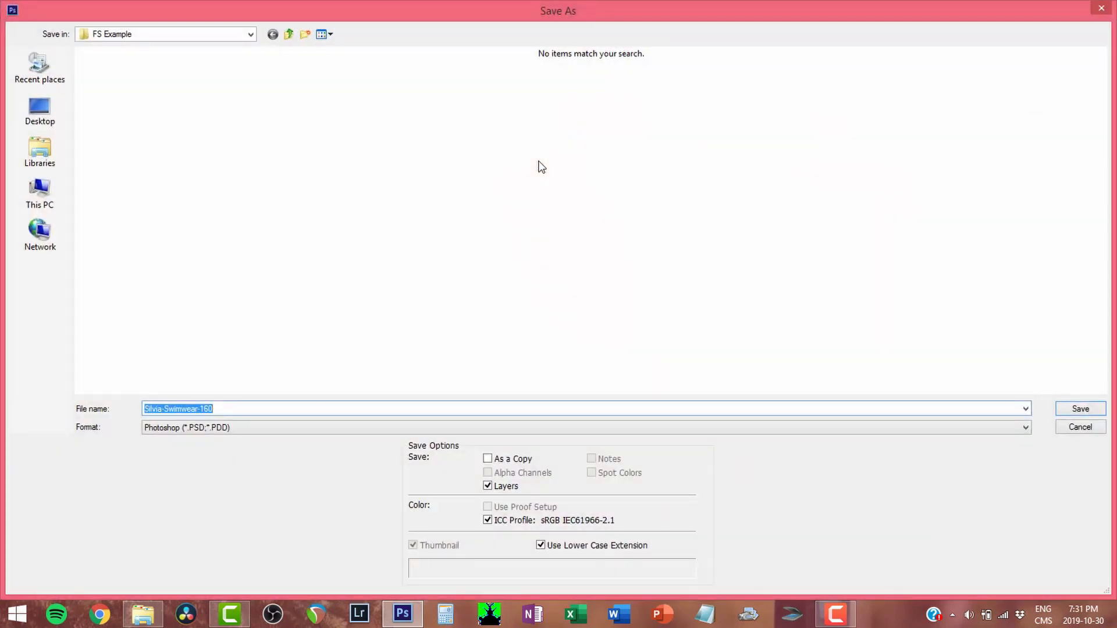
key("Right")
key("shift+Left")
key("shift+Left")
key("shift+Left")
key("shift+Left")
key("Left")
type("- final")
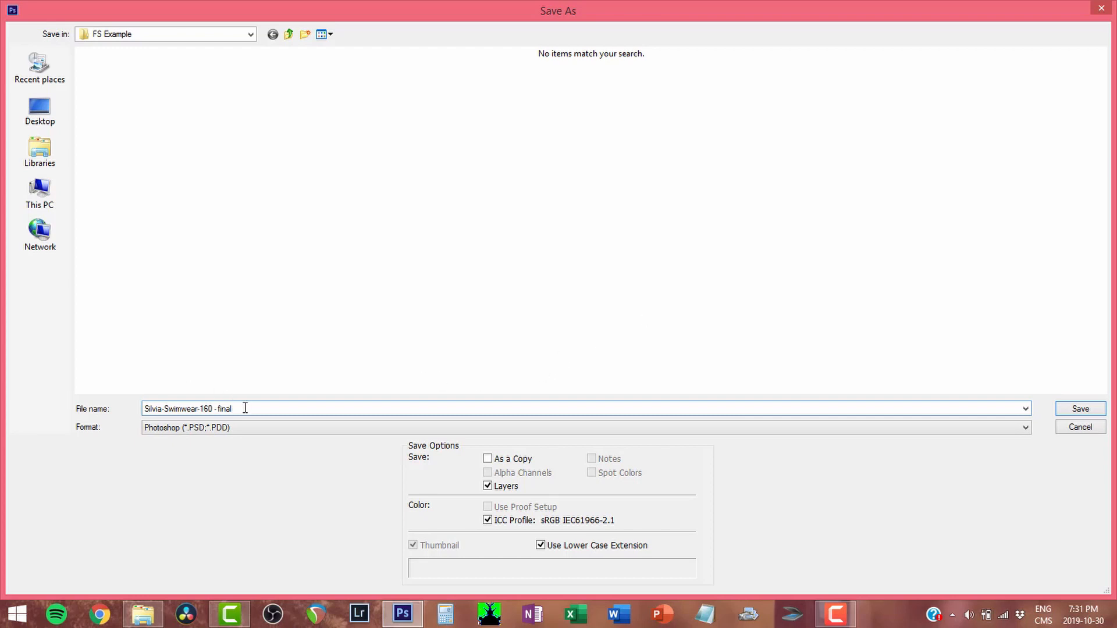
Choose the JPEG format for the final copy and save it at quality 12 (Maximum), Baseline ("Standard").
left_click(247, 428)
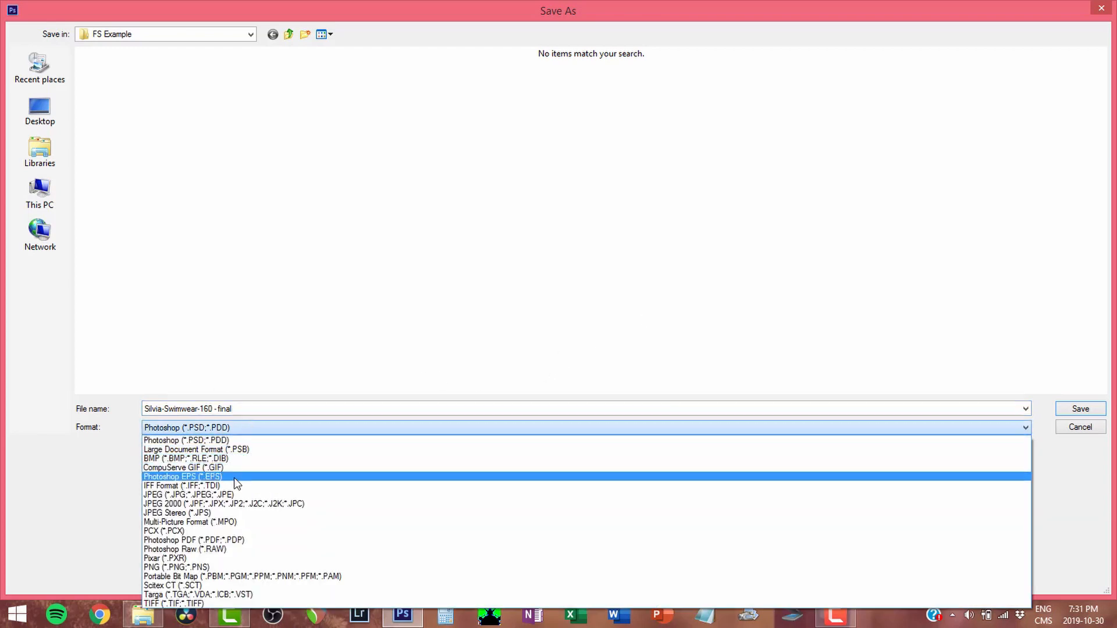
left_click(228, 495)
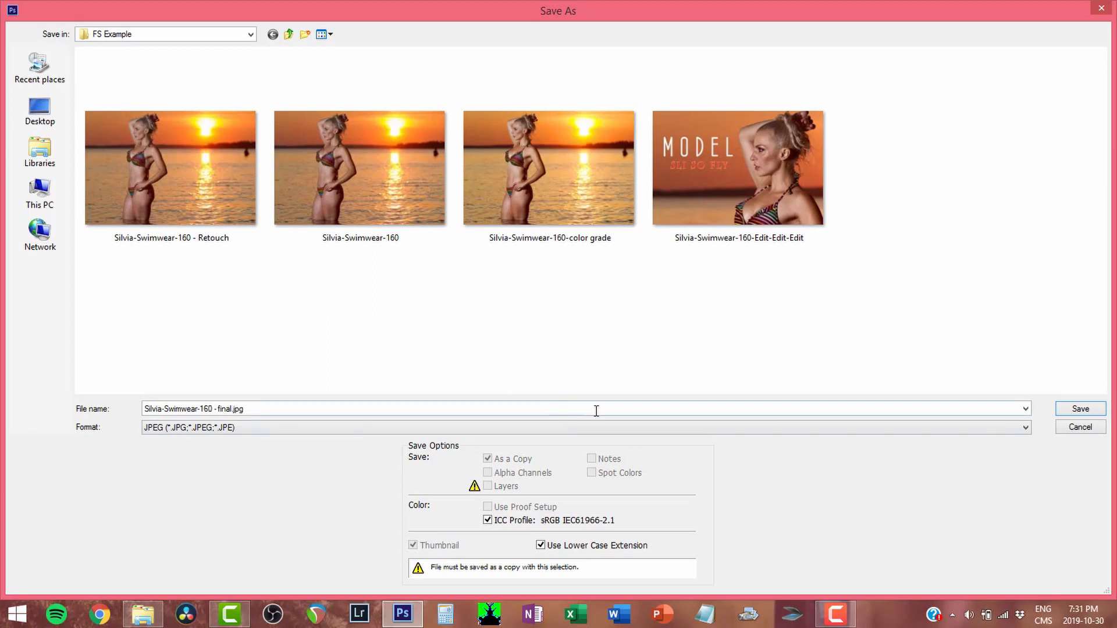
left_click(1073, 411)
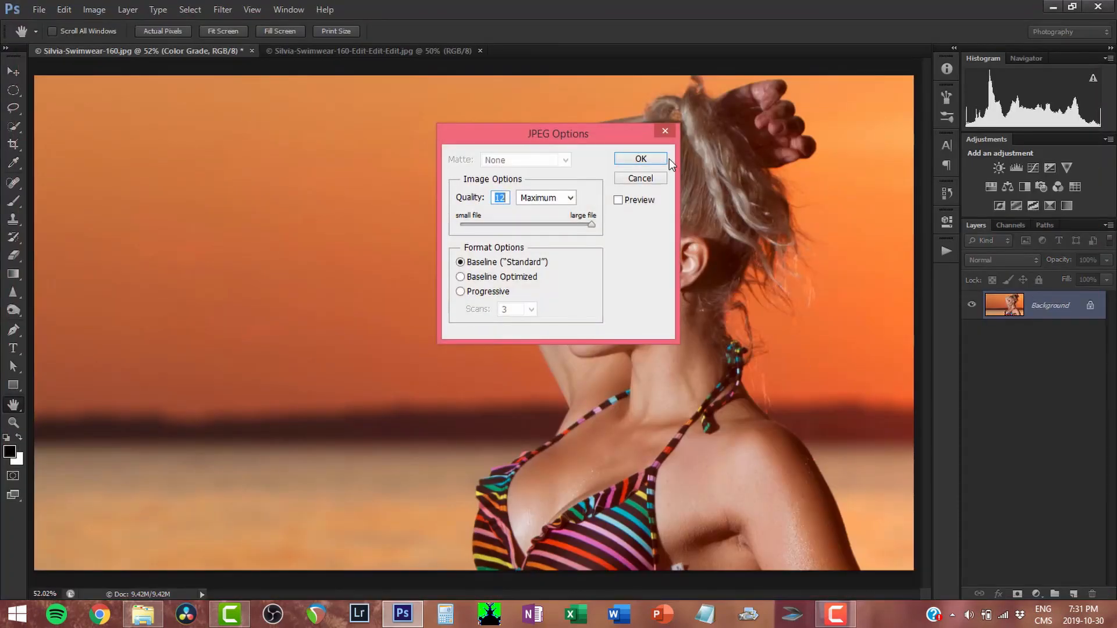
left_click(641, 159)
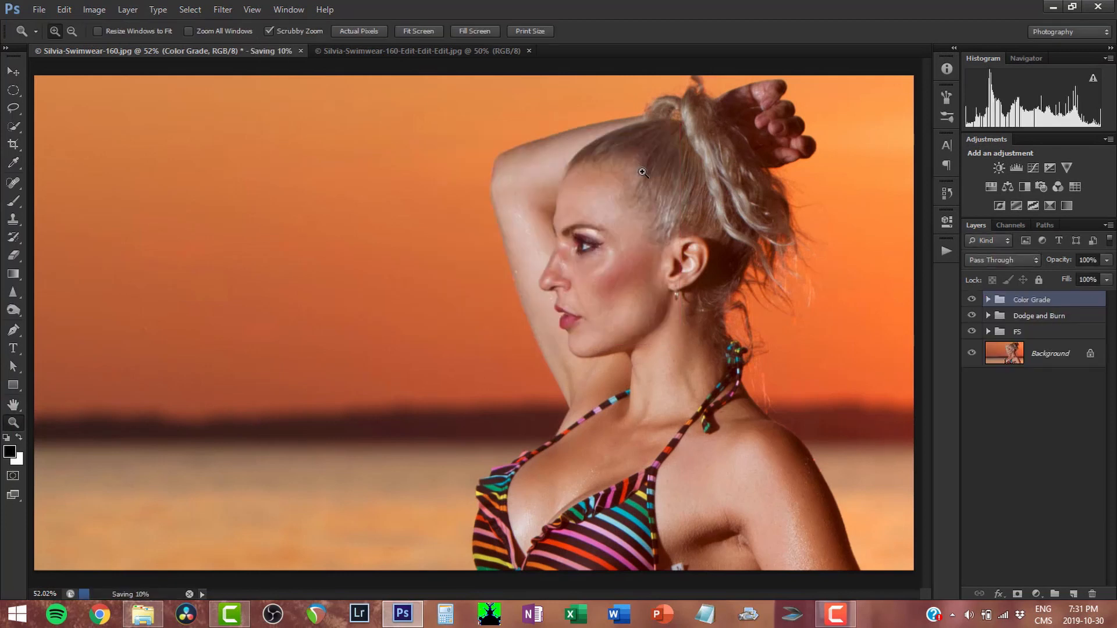